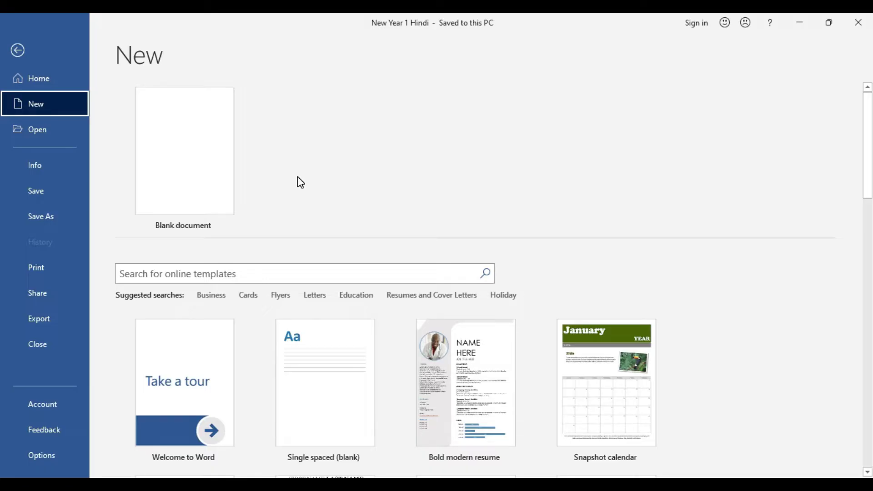
Step: Create a blank document and set its top, left and bottom margins to 0 in Custom Margins
click(184, 142)
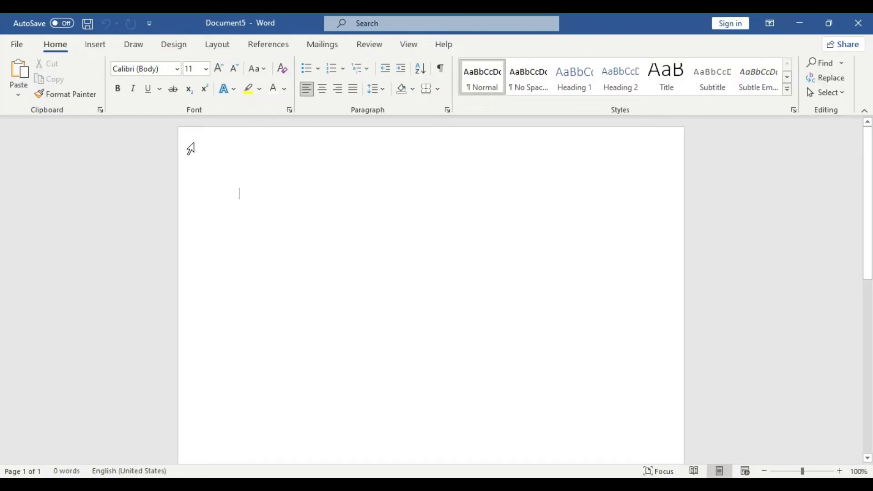
click(217, 46)
click(24, 89)
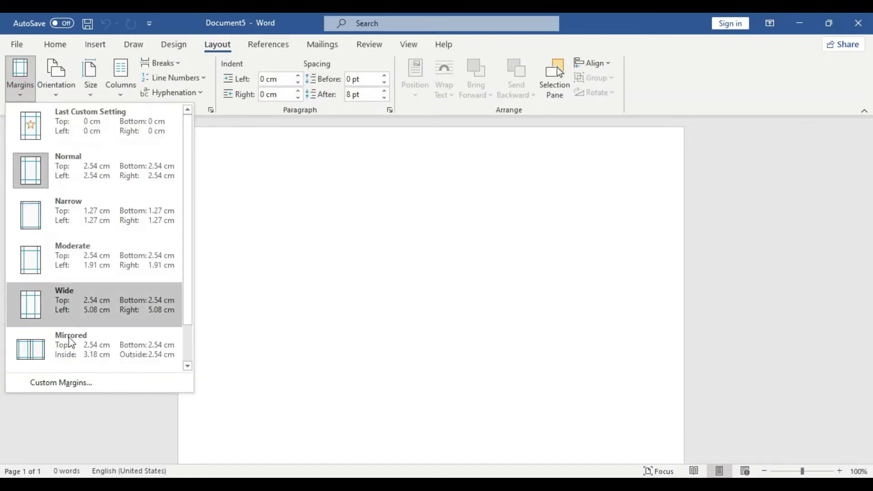
click(75, 383)
drag(394, 123, 304, 127)
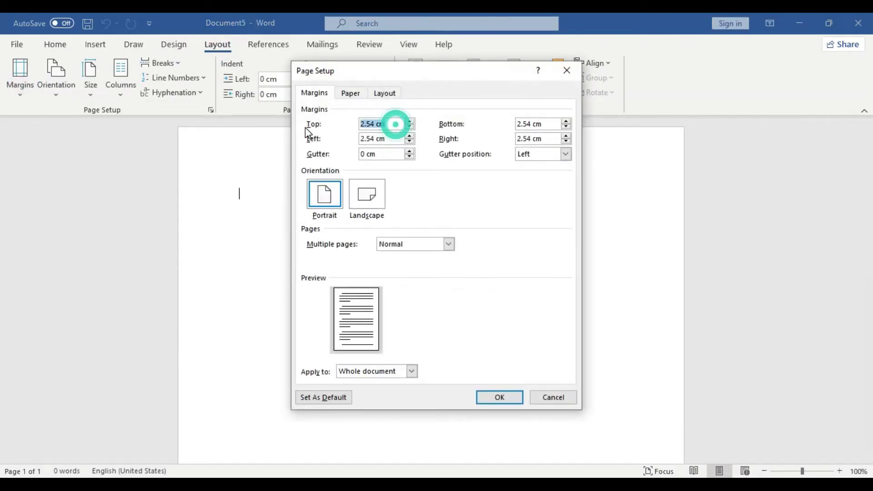
text(0)
drag(386, 137, 436, 159)
text(0)
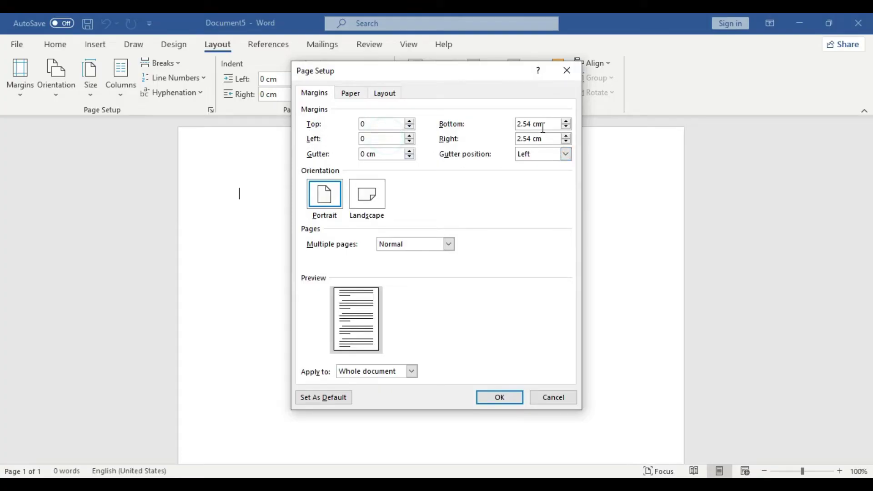
drag(541, 123, 478, 143)
text(0)
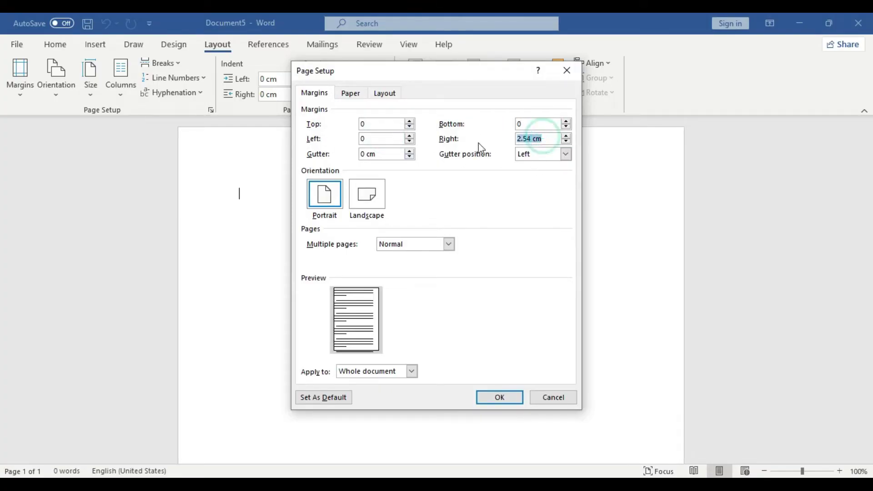
text(0)
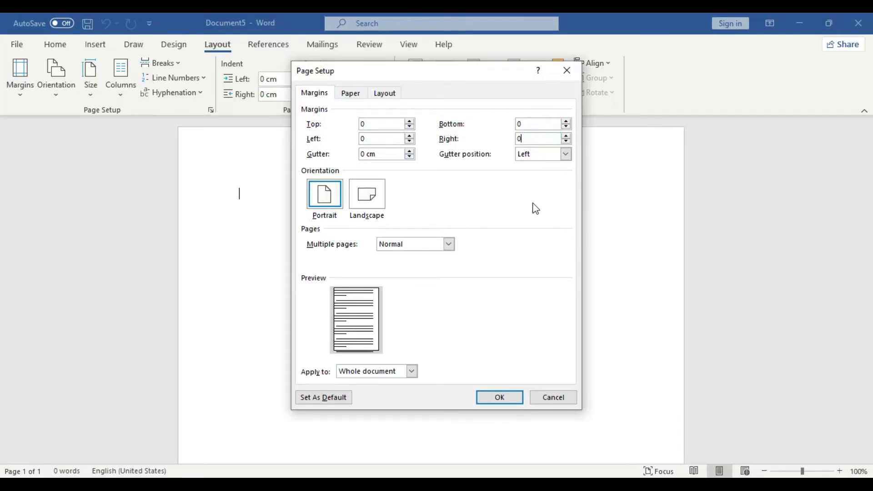
Step: Set the paper size to 10.16 × 12.7 cm and apply it, ignoring the margin warning
click(352, 94)
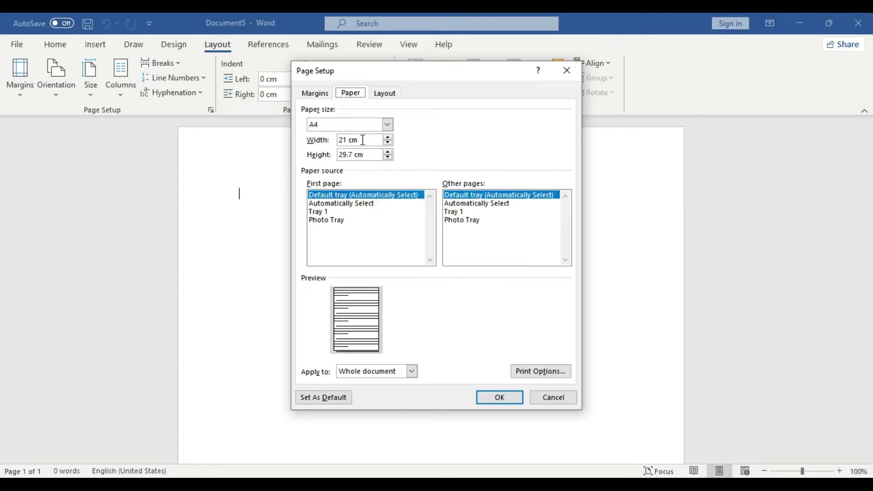
drag(363, 139, 328, 141)
text(10.16)
drag(371, 155, 334, 157)
text(12.7)
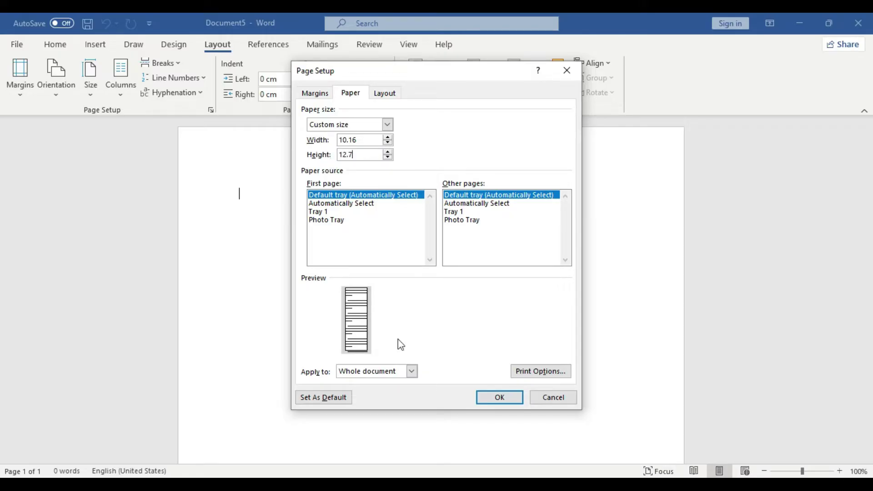
click(490, 397)
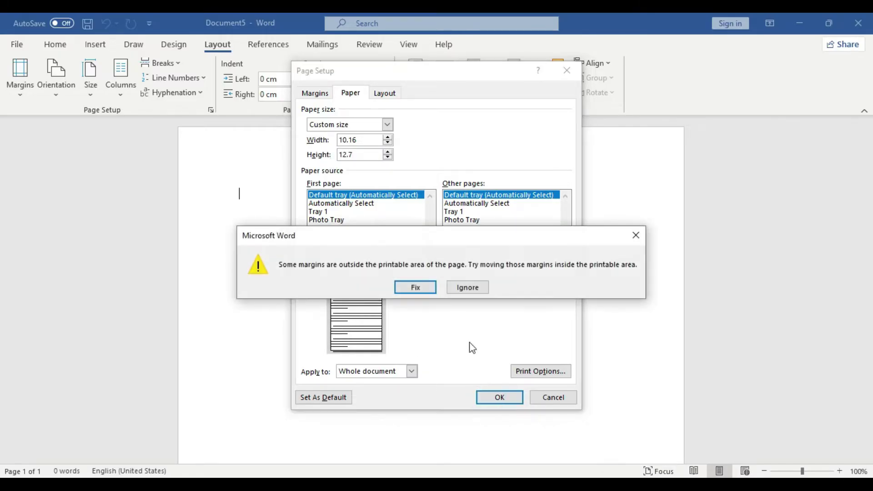
click(467, 289)
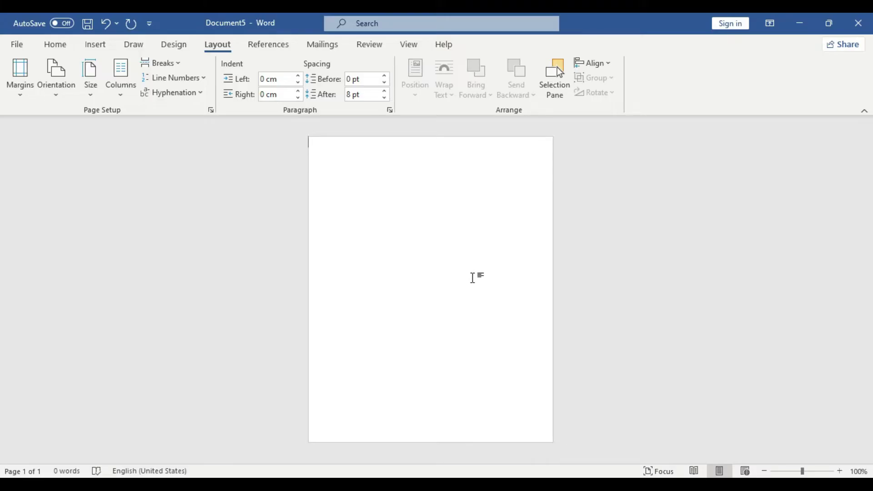
Step: Draw a rectangle across the upper part of the page
click(98, 46)
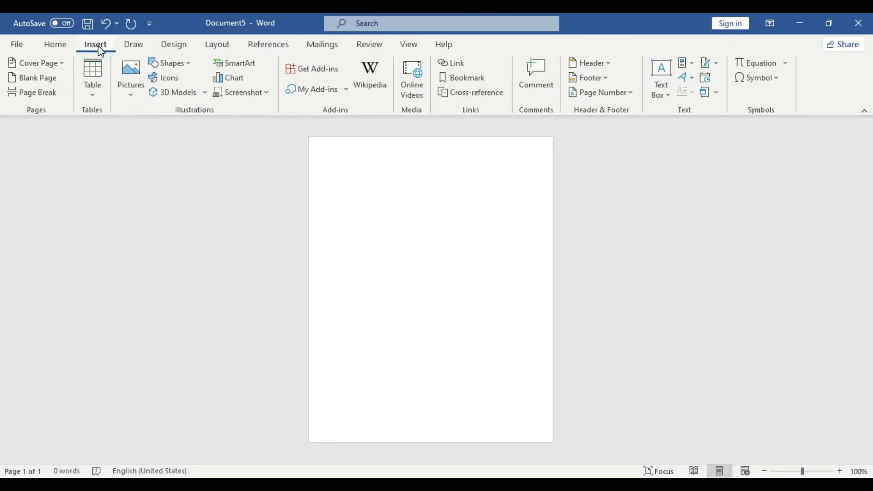
click(176, 68)
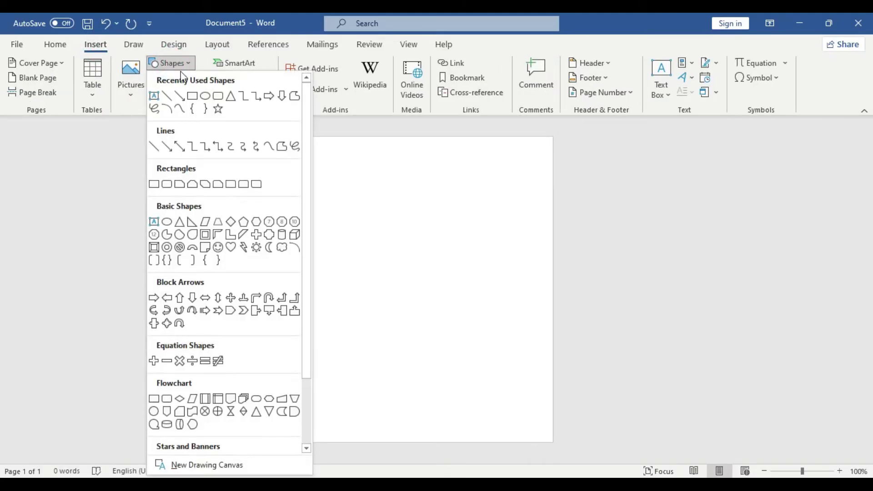
click(193, 97)
drag(324, 197, 540, 341)
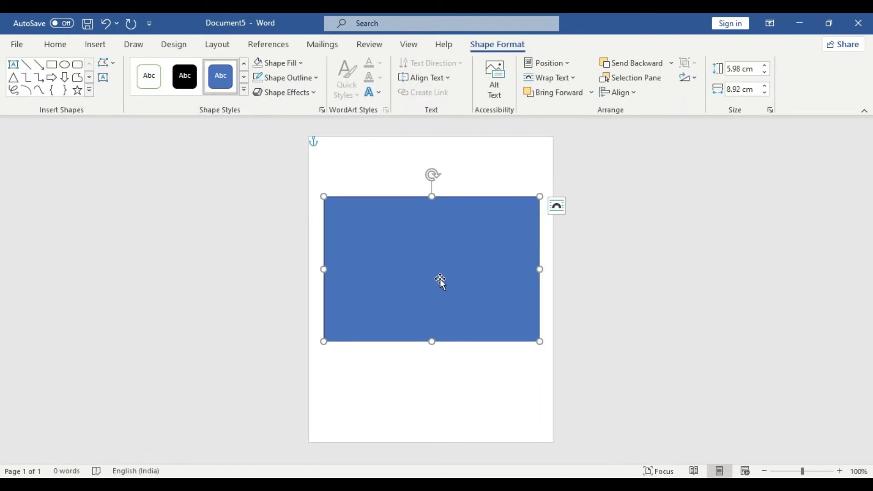
Step: Fill the rectangle with the blue-dark gradient texture picture from a file
click(288, 66)
click(304, 241)
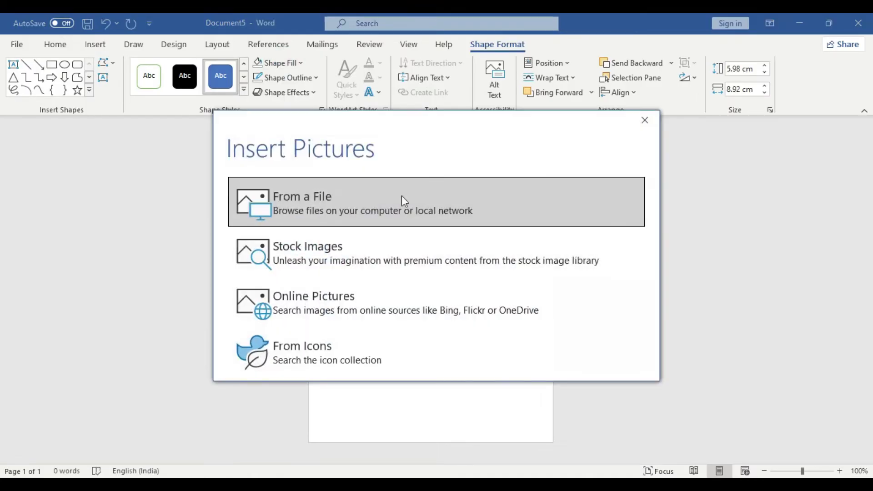
click(399, 195)
scroll(659, 194, down, 4)
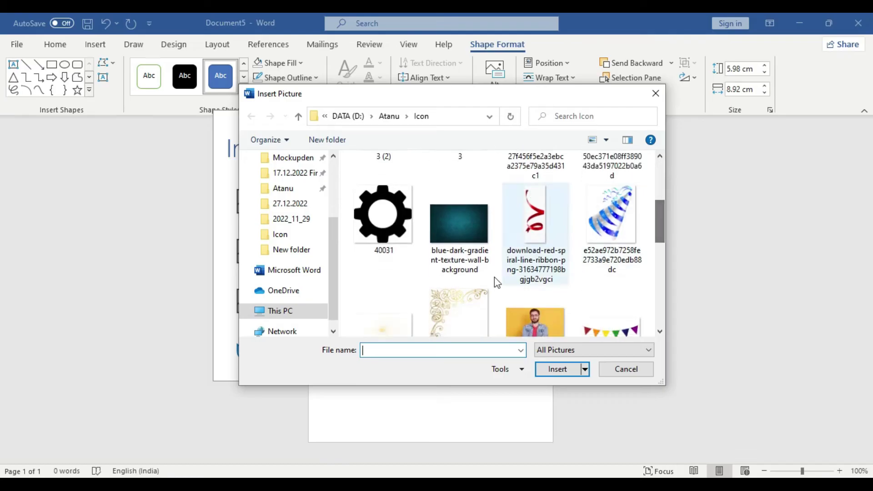
click(465, 227)
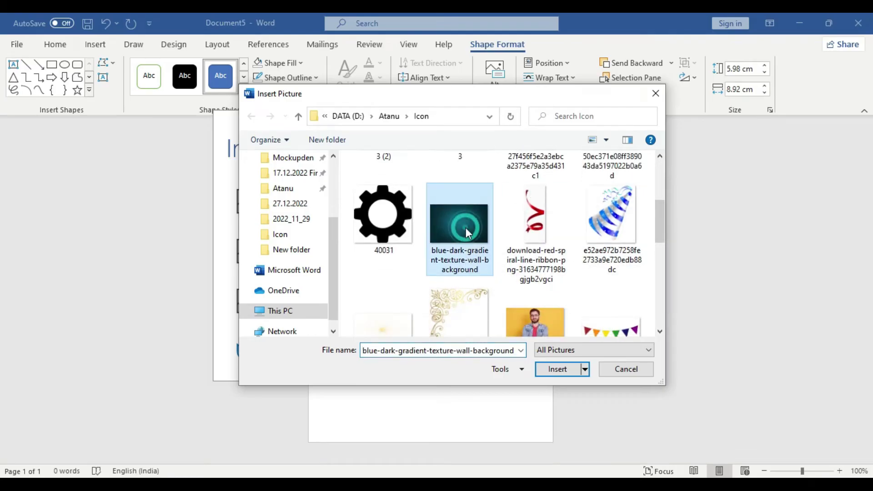
click(552, 370)
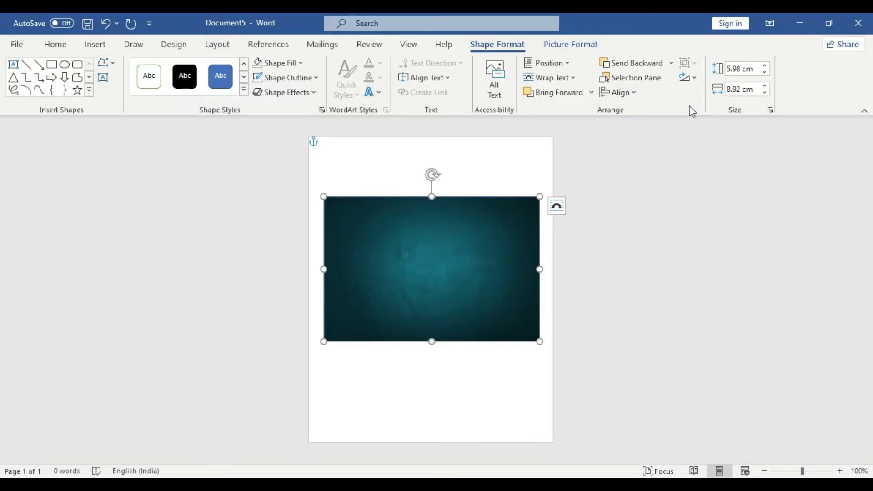
Step: Rotate the texture 90° right and stretch it from the top-left corner to cover the page
click(689, 77)
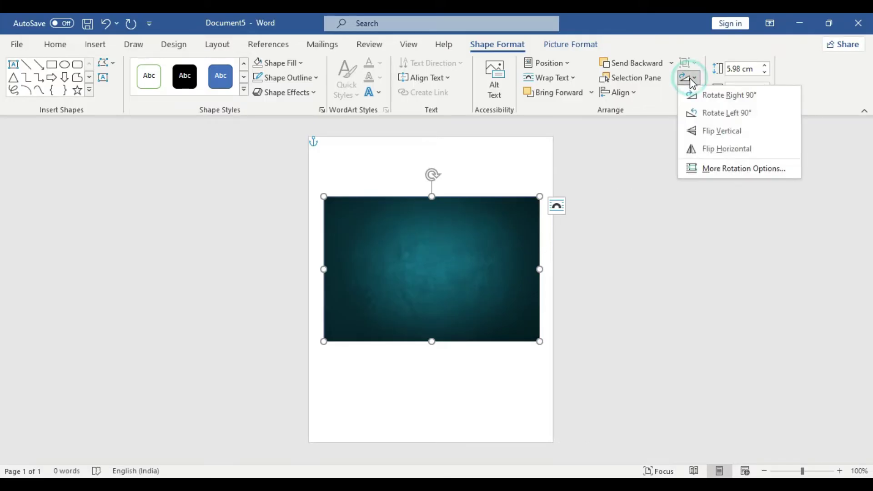
click(718, 97)
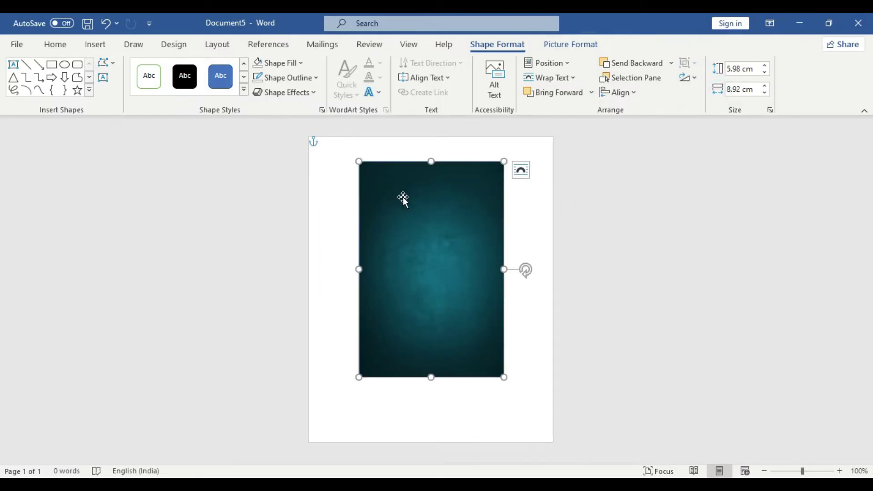
drag(402, 196, 351, 172)
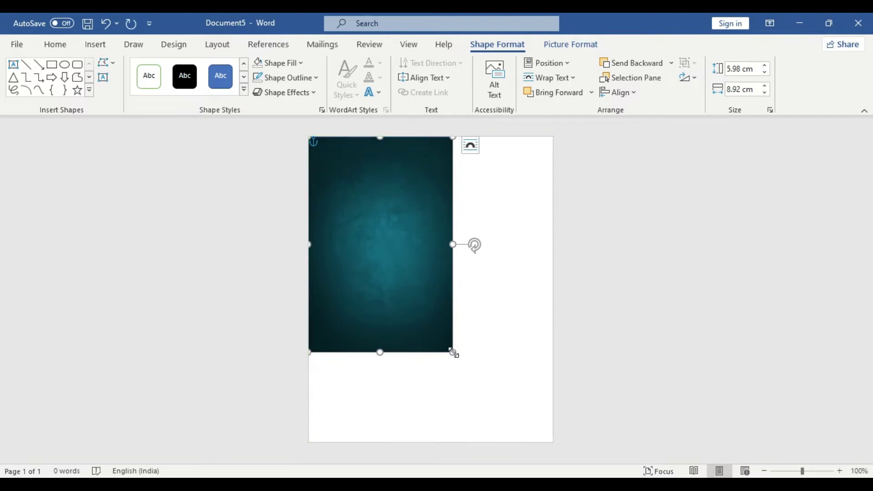
drag(453, 352, 552, 441)
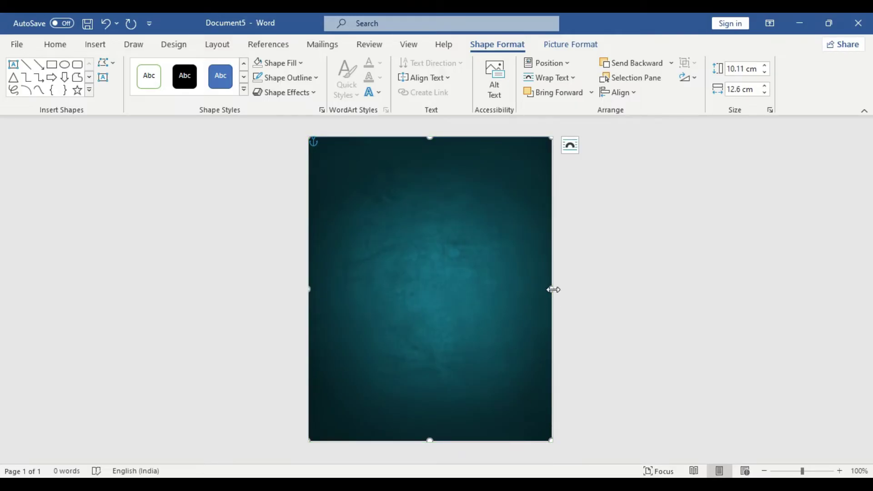
drag(553, 290, 555, 290)
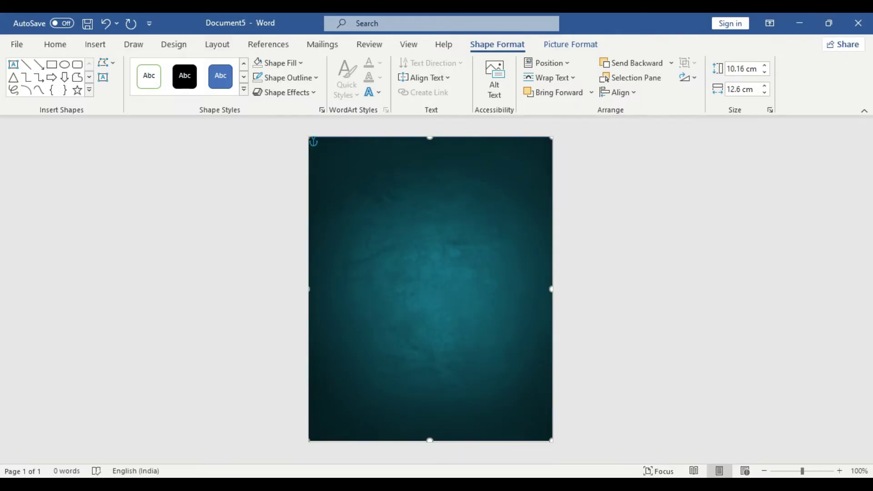
drag(429, 440, 430, 454)
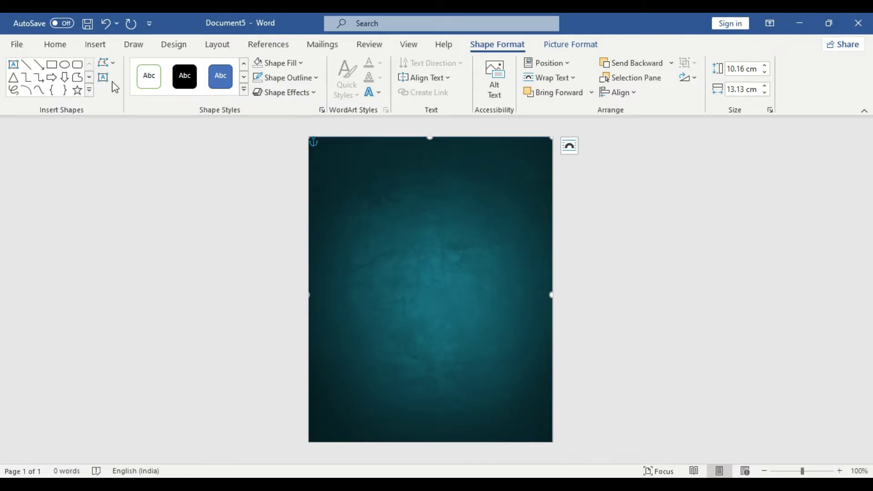
Step: Draw a small rectangle near the top-left corner of the background
click(97, 44)
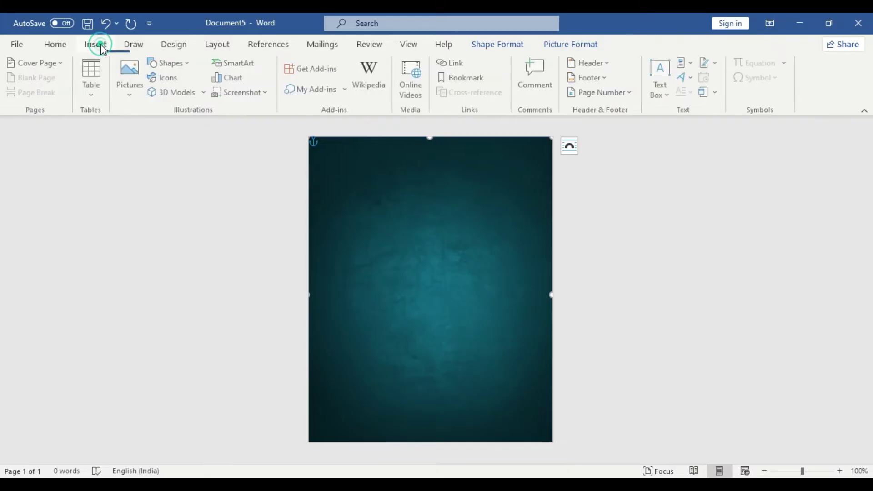
click(172, 65)
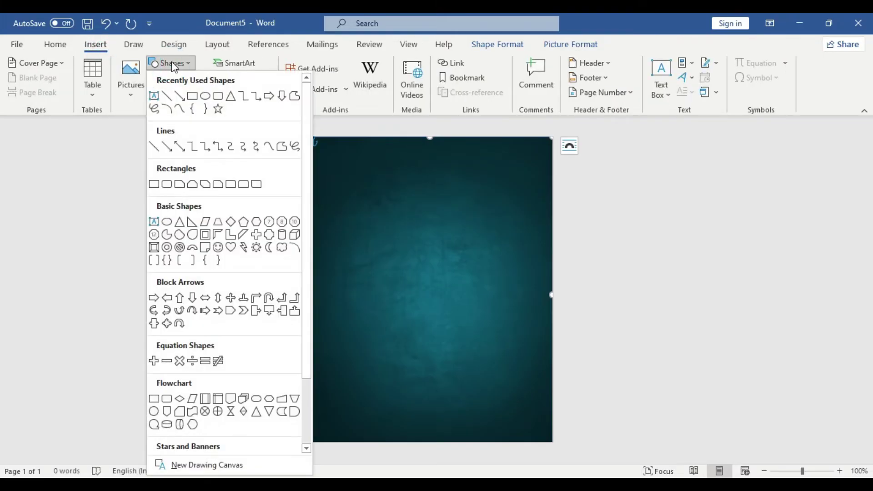
click(191, 95)
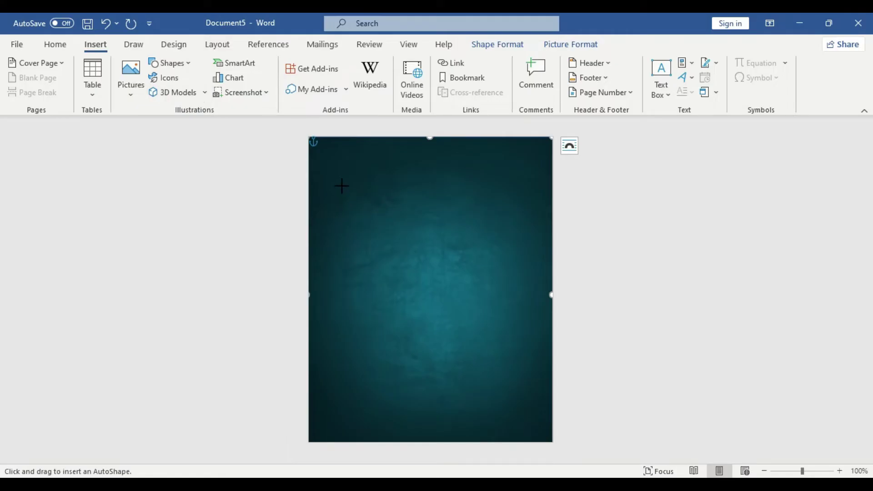
drag(339, 185, 423, 277)
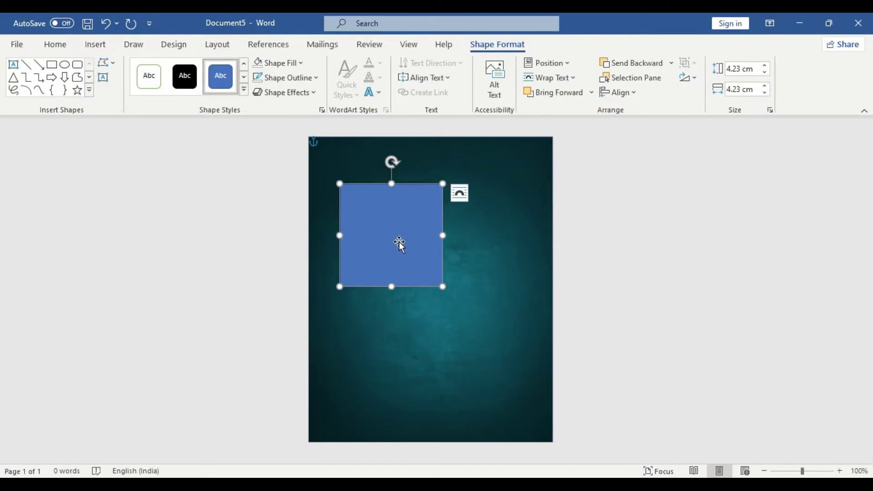
drag(400, 244, 382, 225)
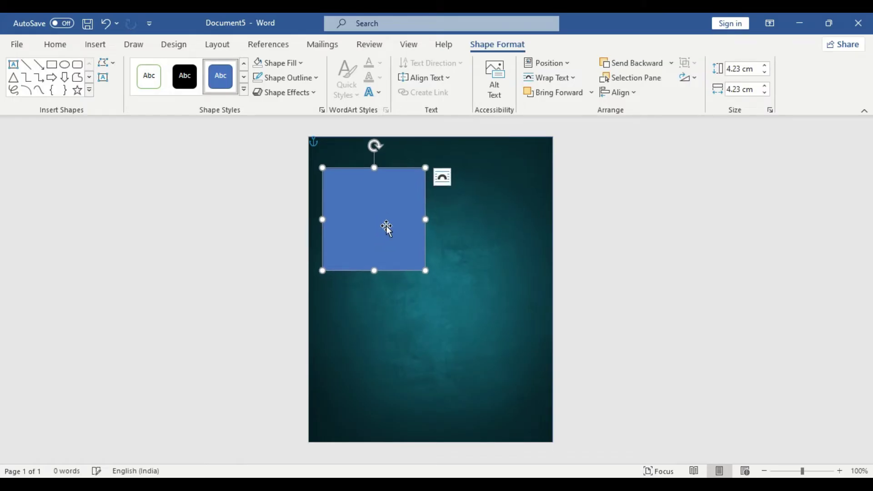
Step: Fill the small rectangle with the gold corner decorative image from a file
click(287, 63)
click(312, 245)
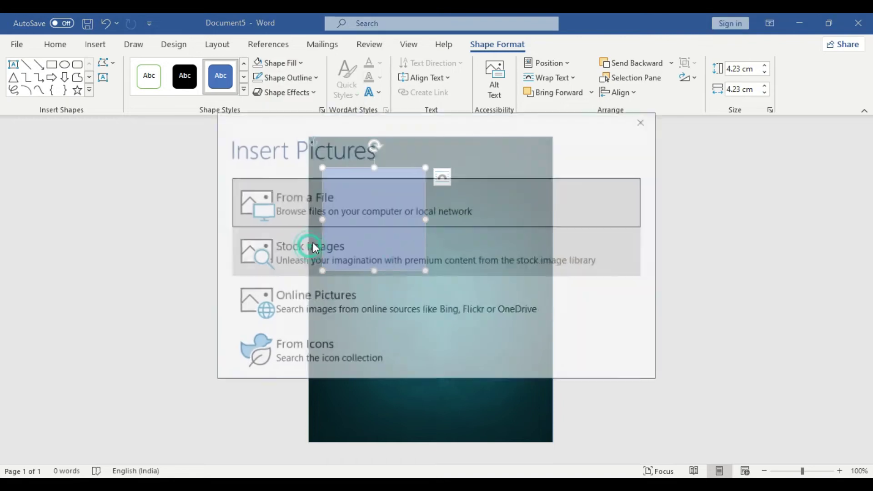
click(373, 198)
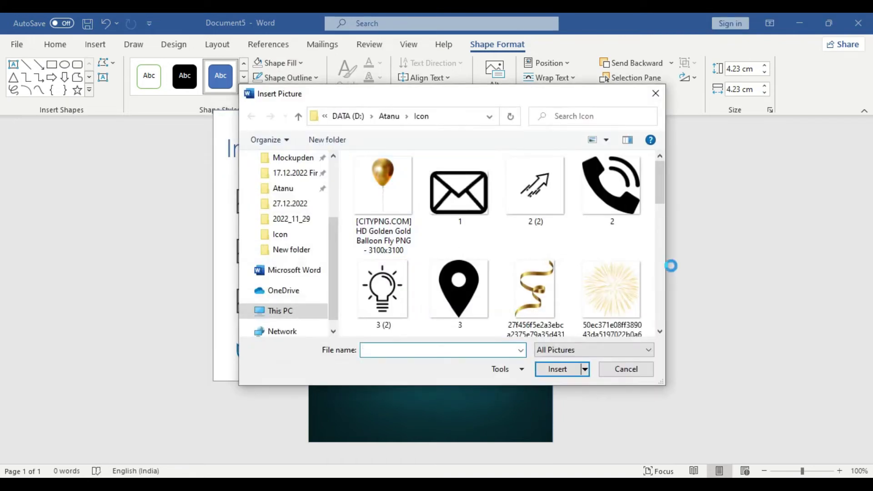
drag(659, 188, 663, 251)
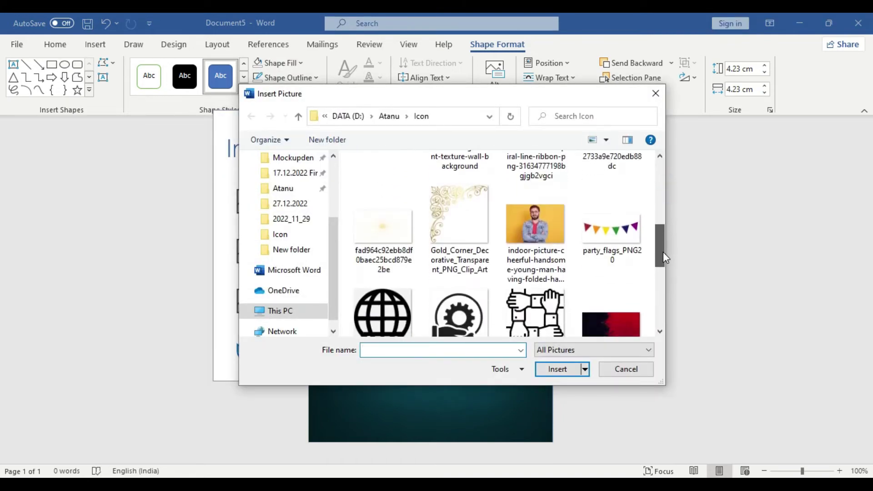
click(437, 218)
click(562, 371)
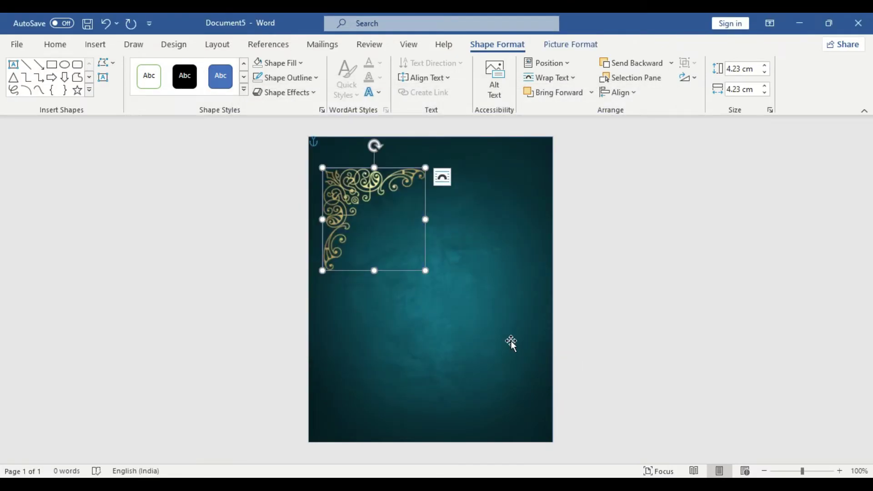
Step: Remove the ornament's outline and fit it into the page's top-left corner
click(305, 78)
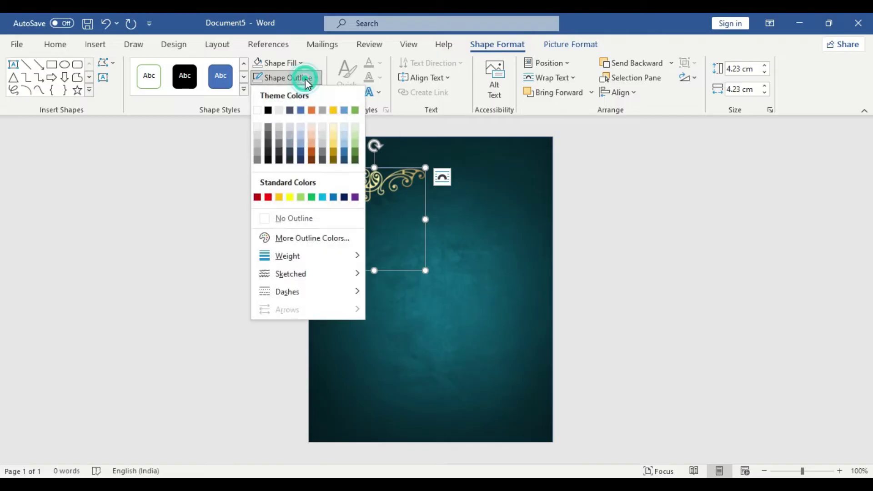
click(306, 221)
drag(365, 192, 441, 214)
Step: Paste an ornament copy, flip it horizontally, and place it in the top-right corner
key(ctrl+v)
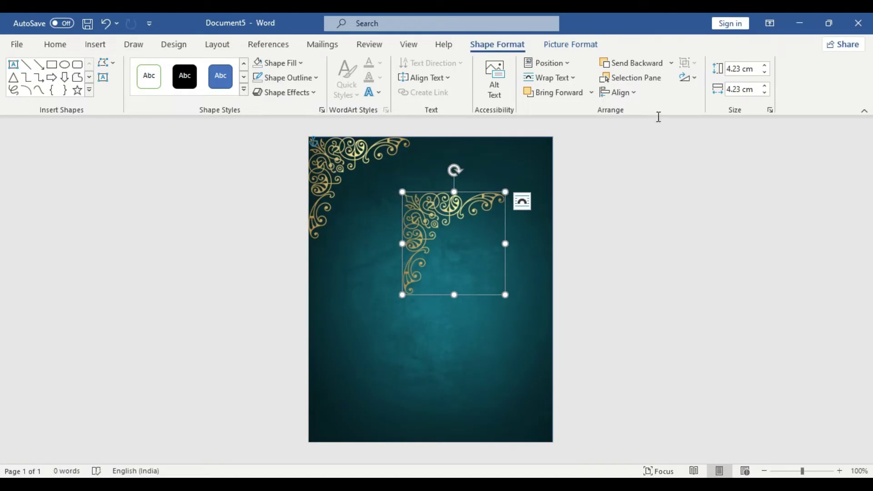
click(692, 81)
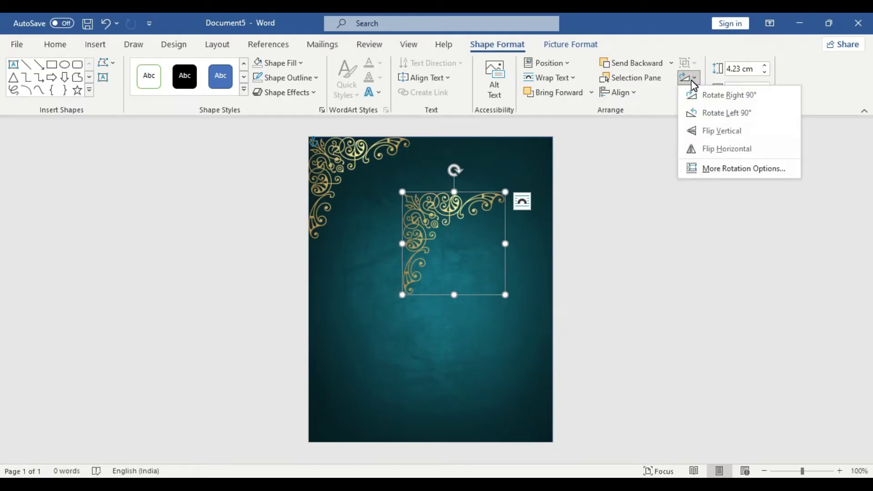
click(715, 149)
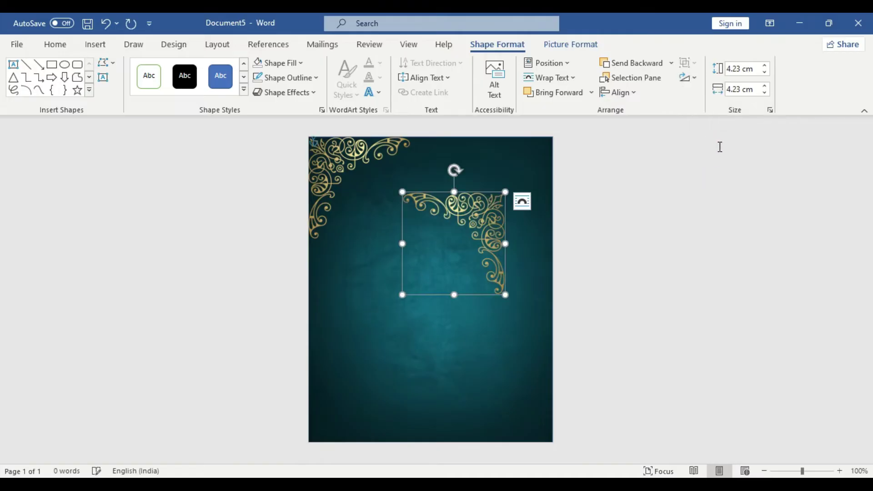
drag(492, 230, 531, 172)
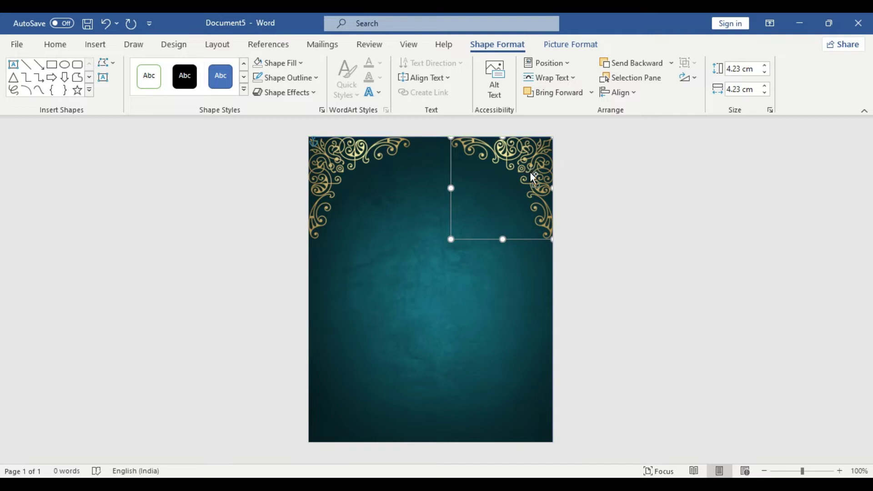
Step: Paste another copy, flip it vertically, and place it in the bottom-right corner
key(ctrl+v)
drag(531, 172, 497, 343)
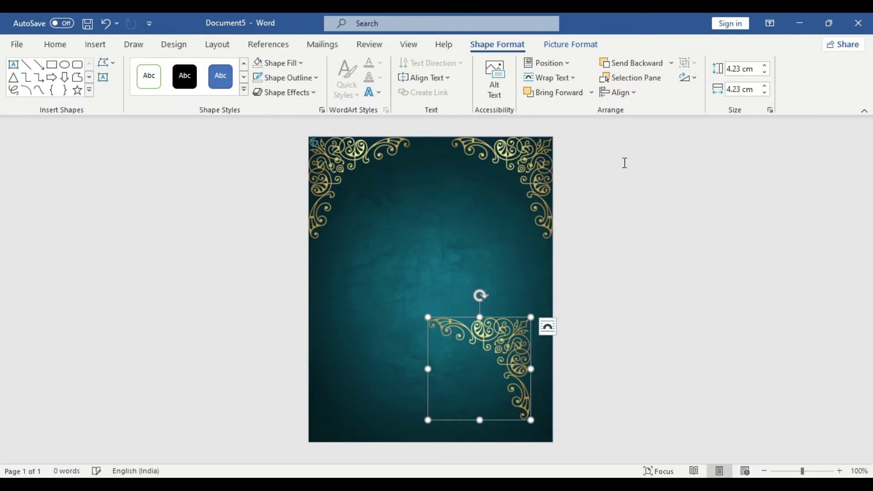
click(687, 77)
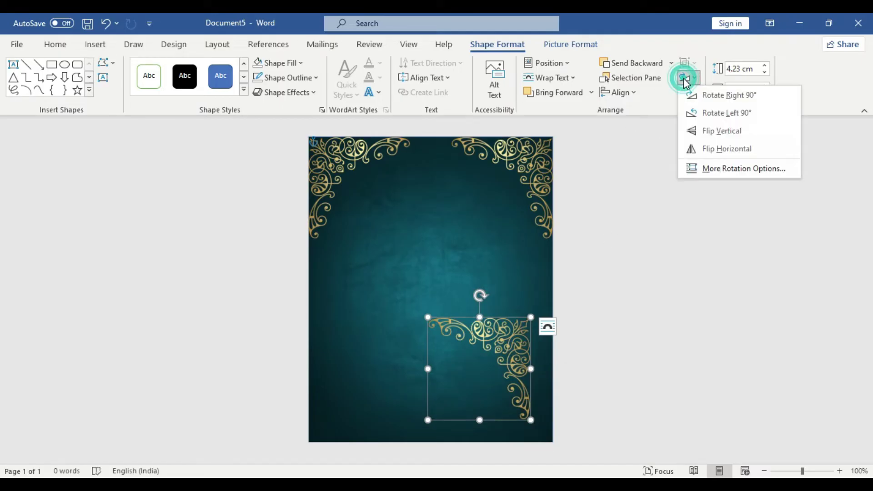
click(724, 132)
drag(511, 395, 535, 417)
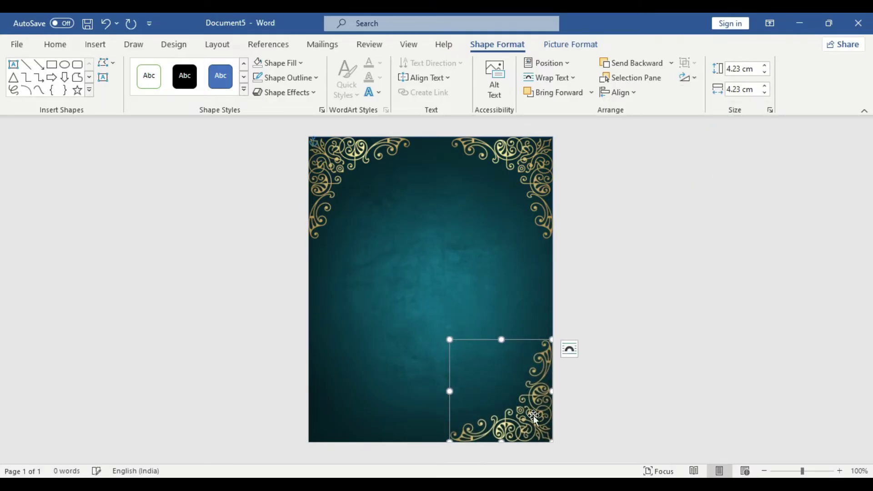
Step: Paste a third copy, flip it horizontally, and place it in the bottom-left corner
key(ctrl+v)
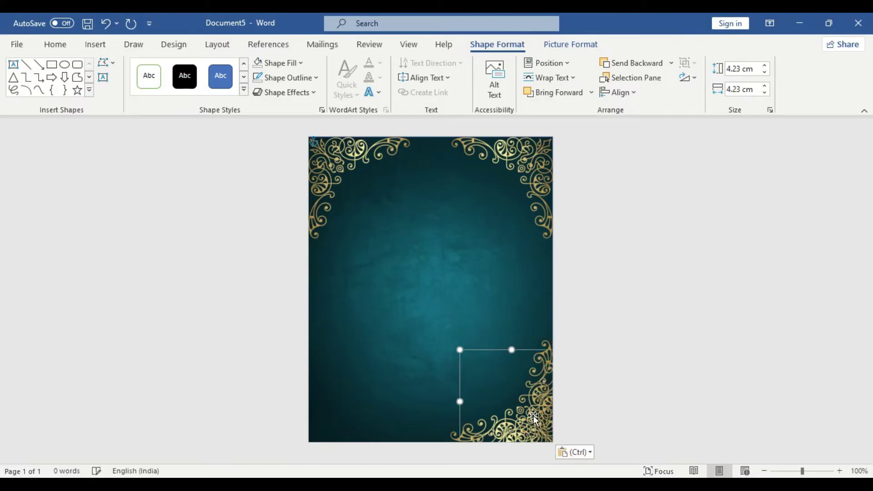
drag(534, 417, 398, 380)
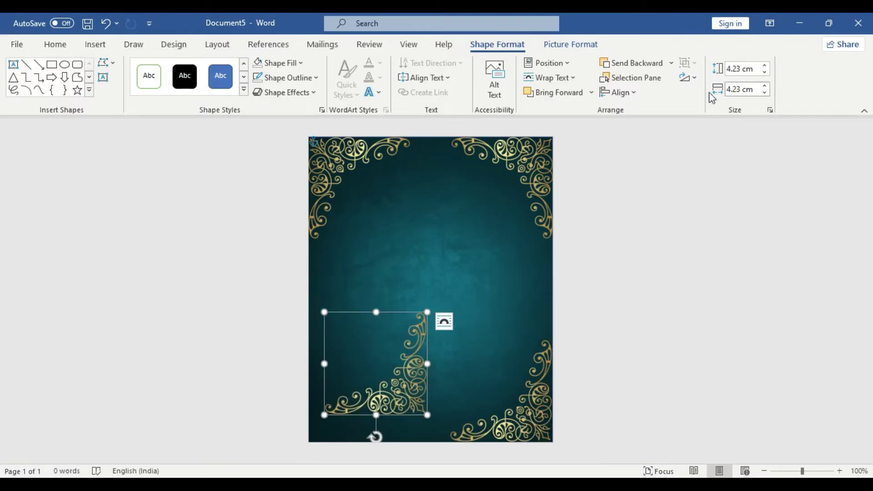
click(686, 78)
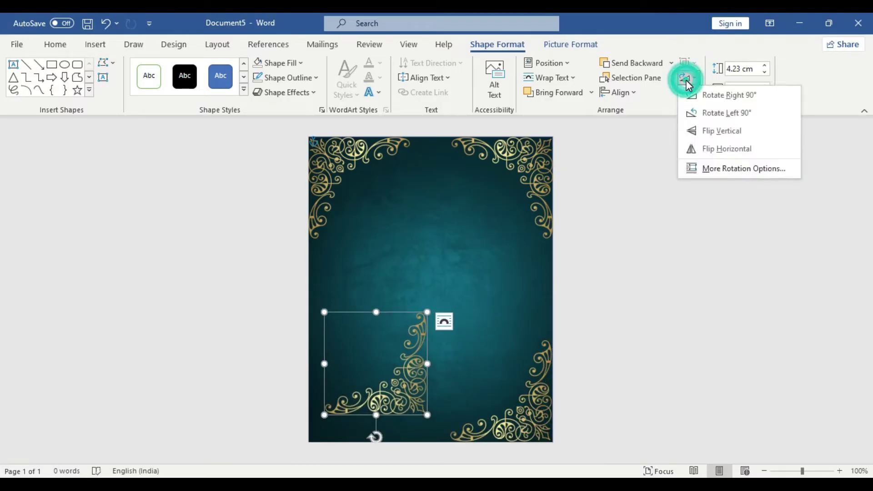
click(713, 150)
drag(353, 374, 336, 403)
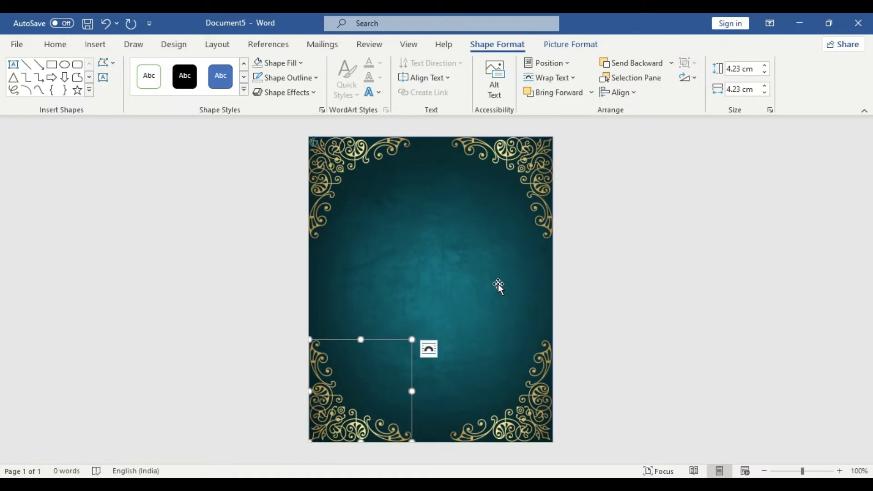
click(498, 284)
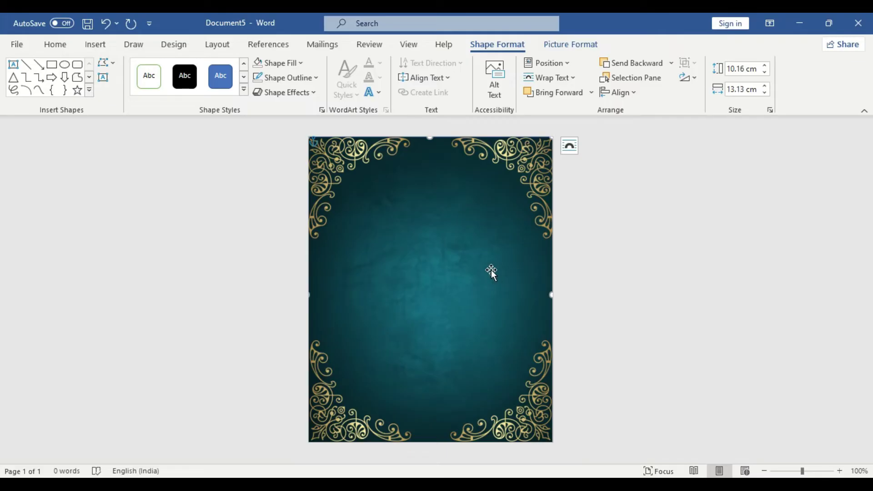
Step: Draw a text box near the top of the page and type Happy
click(96, 45)
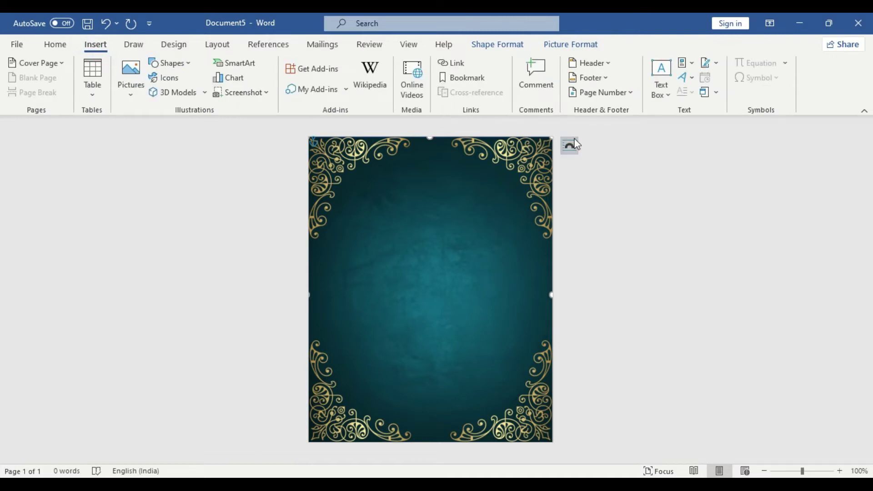
click(666, 97)
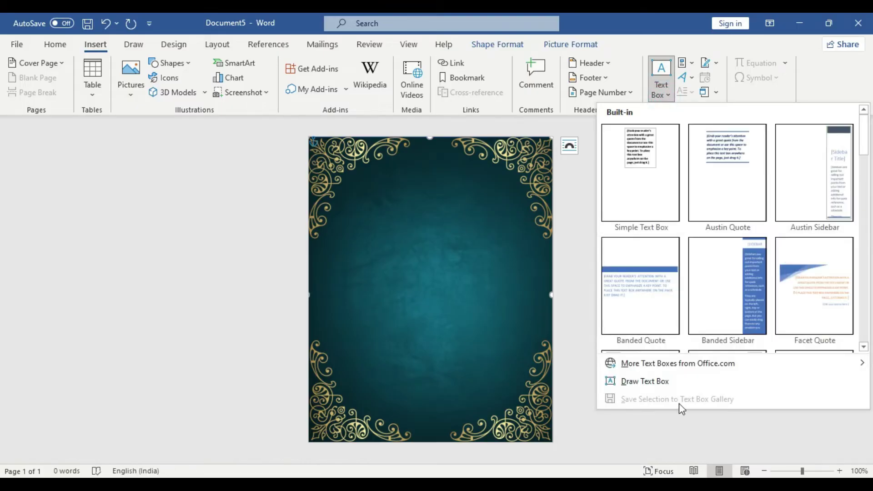
click(648, 382)
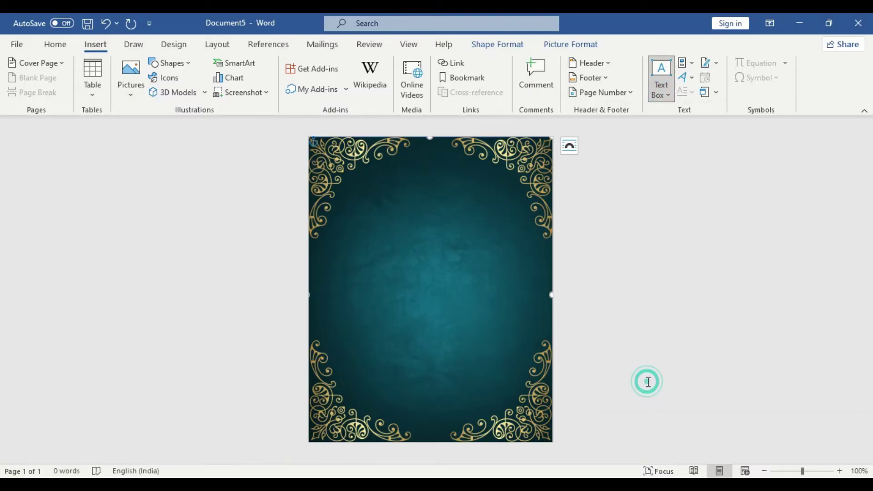
drag(353, 208, 501, 248)
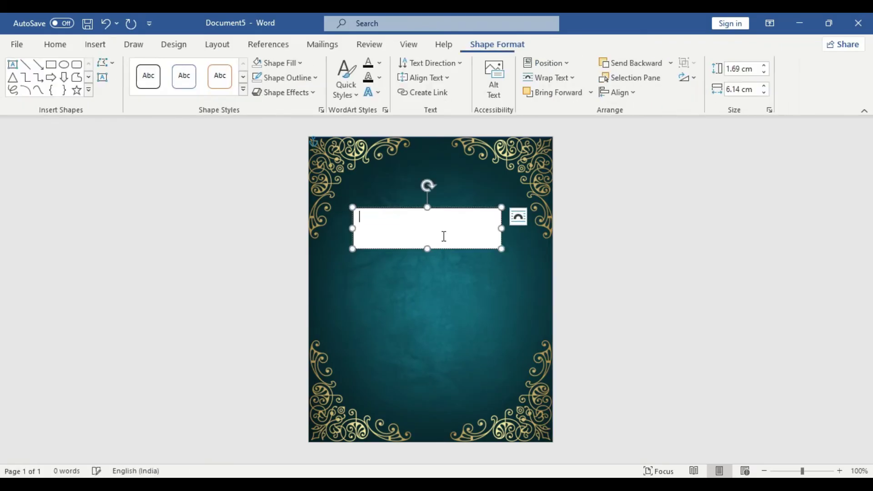
text(Happy)
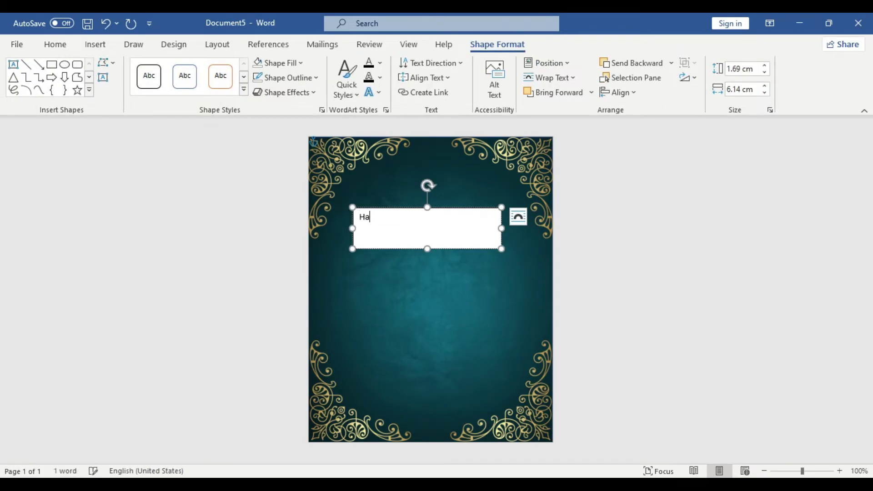
Step: Format Happy in Brush Script MT at size 48
double_click(374, 217)
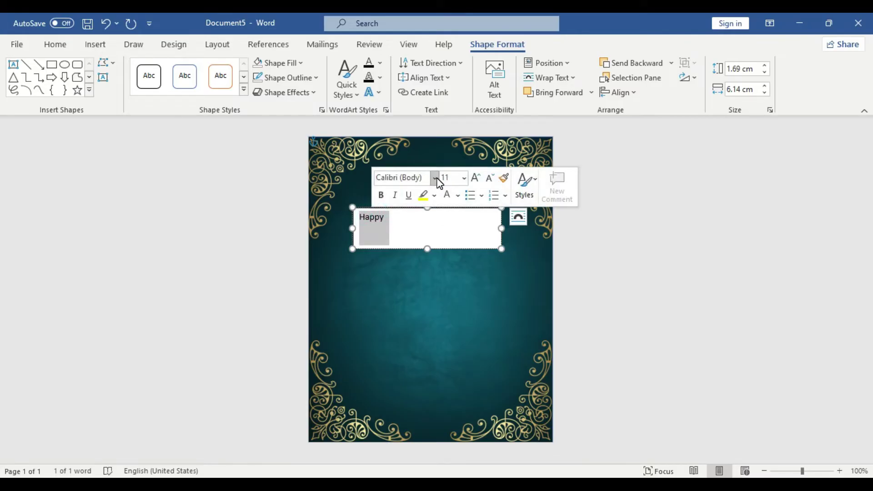
click(436, 181)
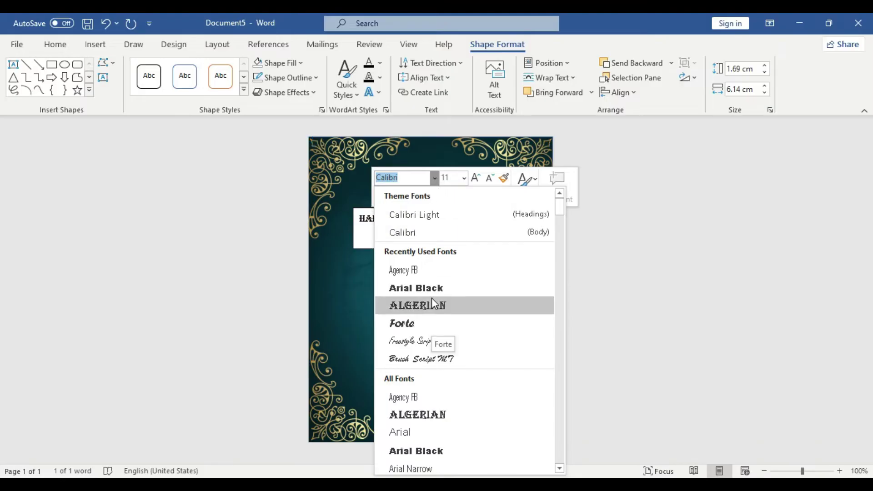
click(431, 360)
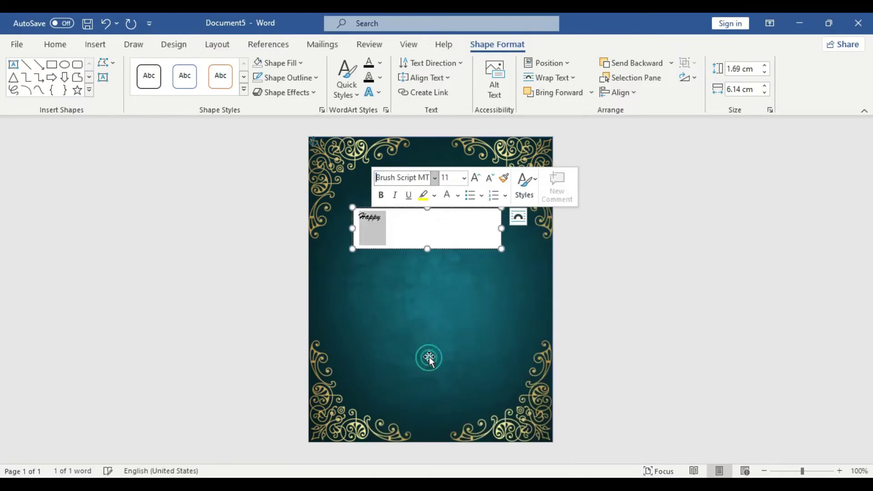
click(463, 178)
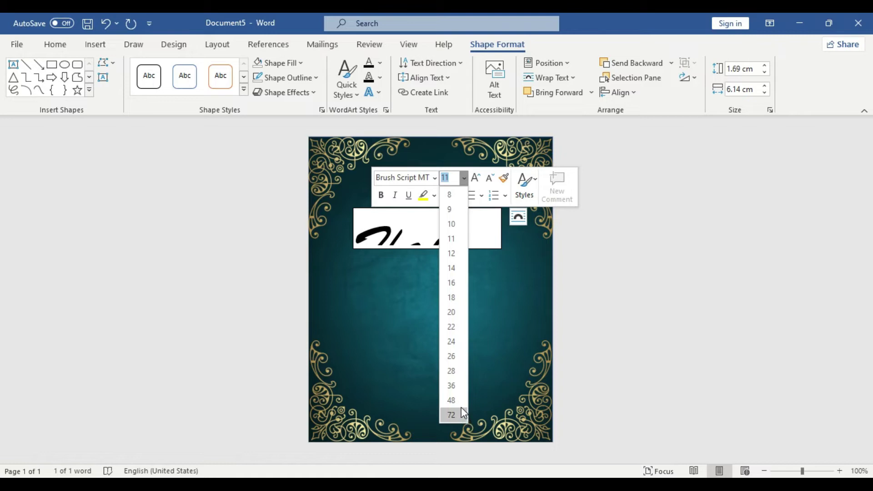
click(461, 403)
Step: Change Happy to Freestyle Script at size 72 and resize the box to fit
click(501, 247)
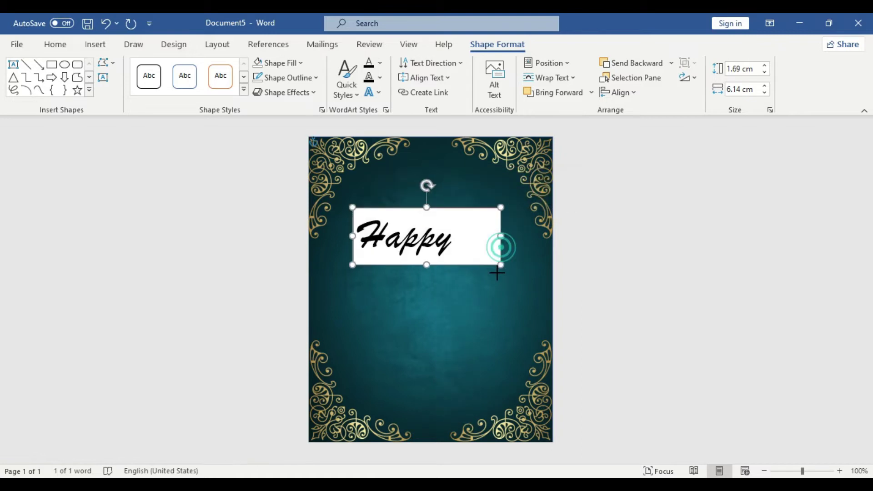
drag(500, 265, 496, 264)
double_click(432, 243)
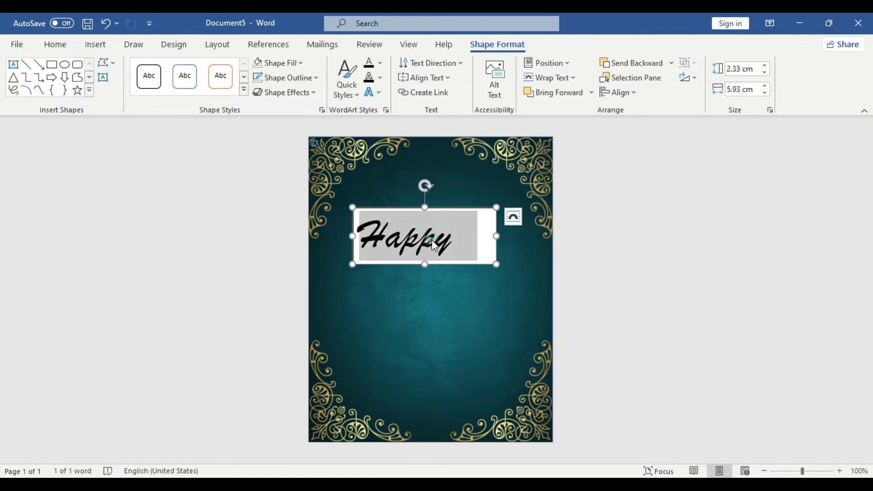
click(494, 200)
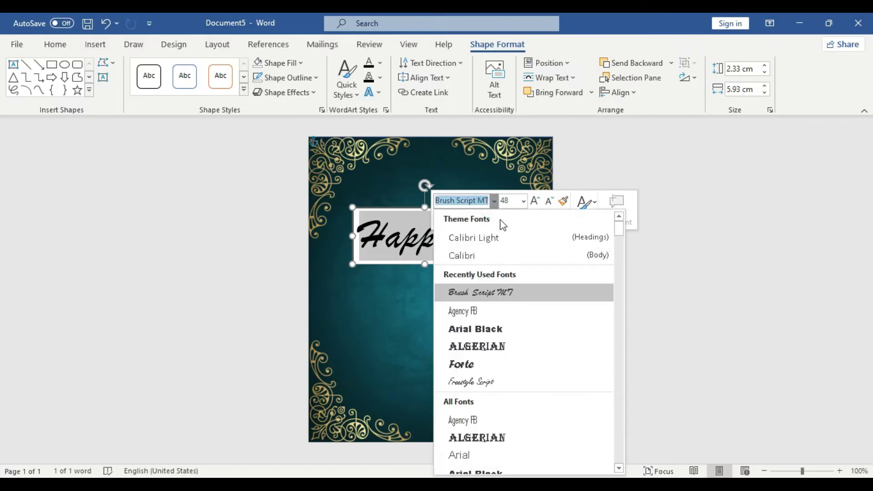
click(507, 382)
click(523, 202)
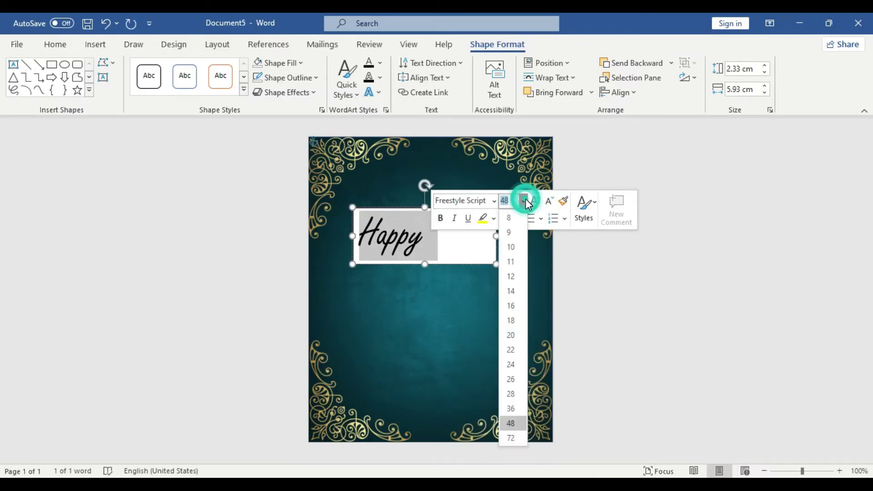
click(511, 438)
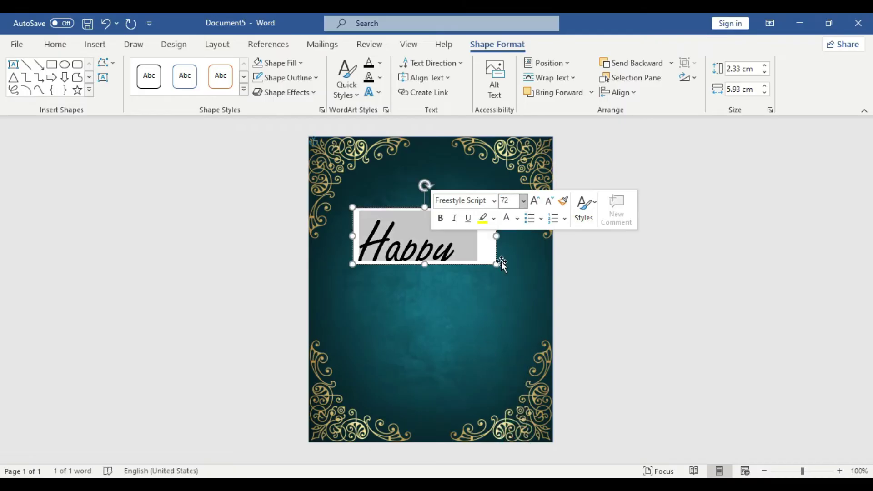
drag(497, 265, 475, 244)
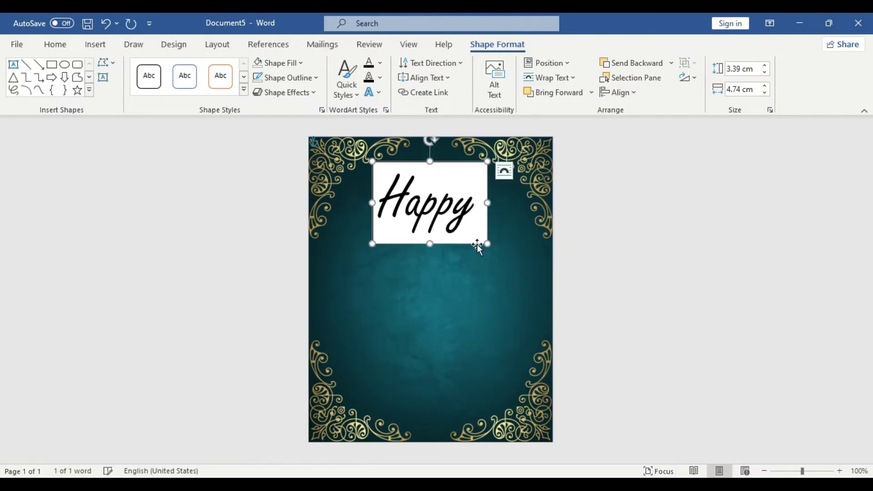
Step: Give the Happy text box no fill and no outline
click(296, 67)
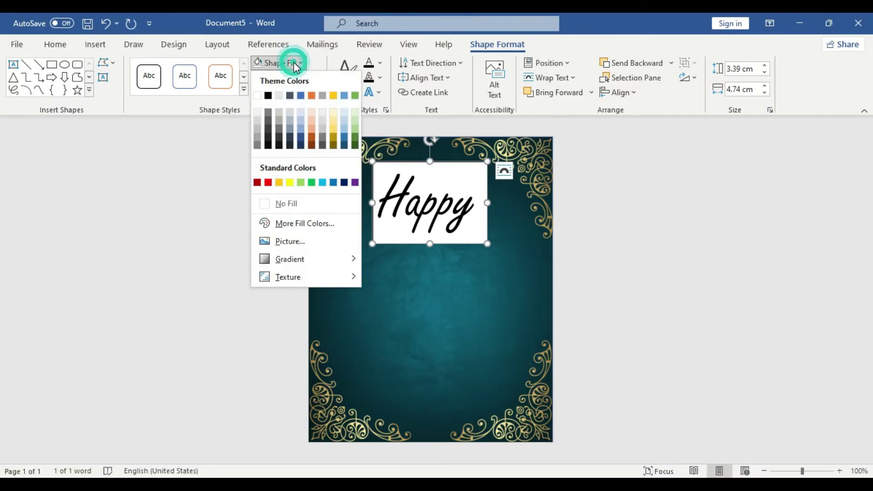
click(305, 207)
click(301, 77)
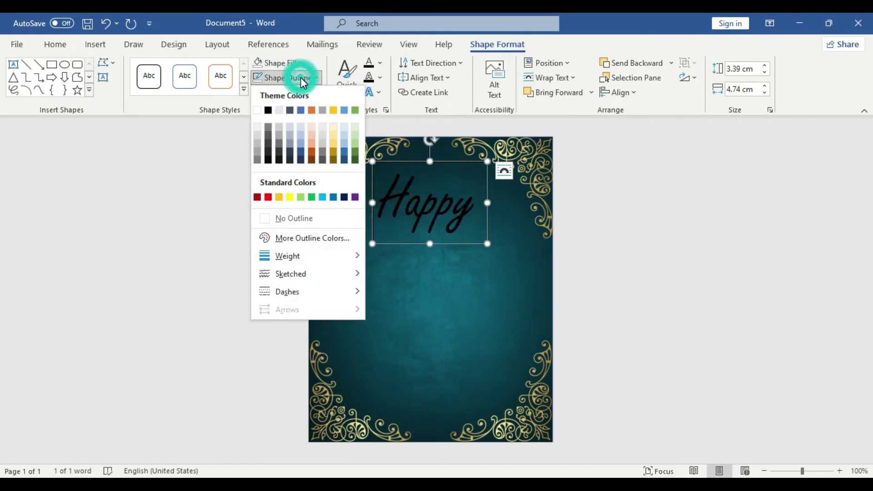
click(323, 223)
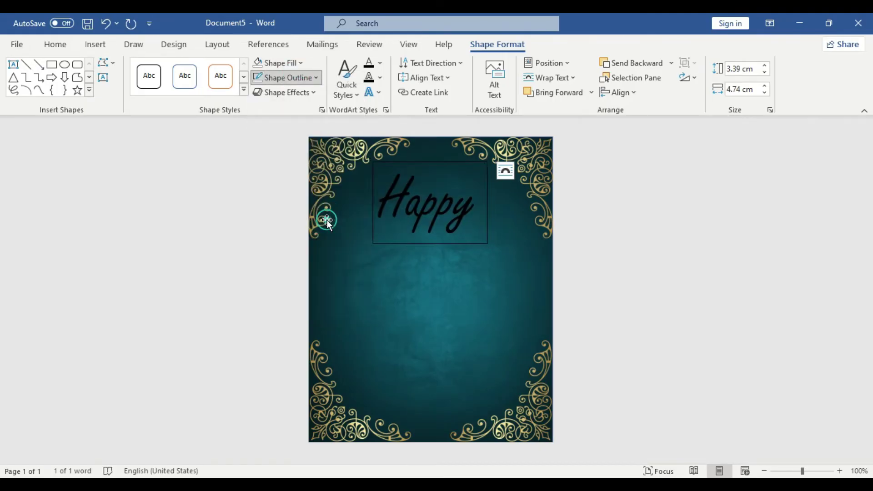
Step: Select the word Happy and bring up the Shape Fill gradient choices
double_click(408, 195)
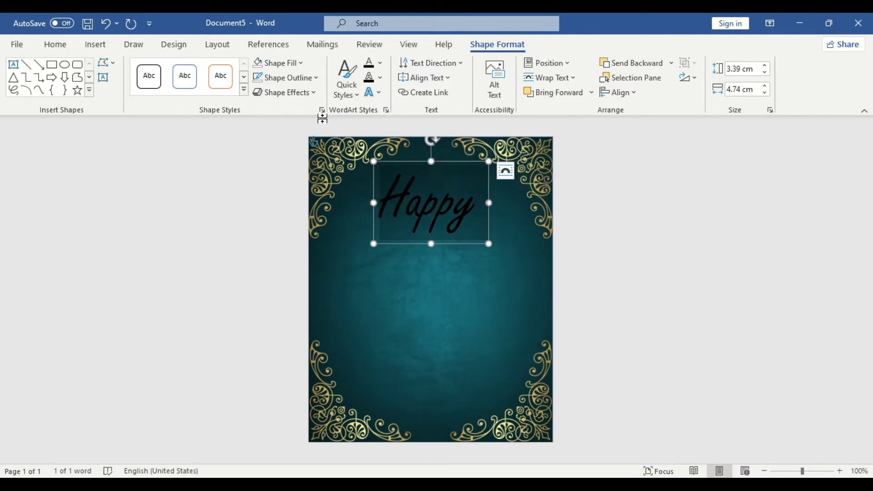
click(300, 66)
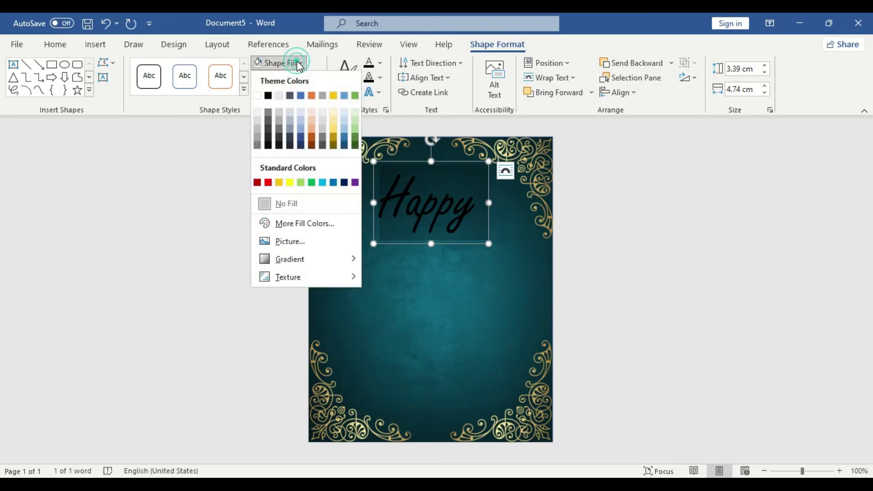
mouse_move(321, 266)
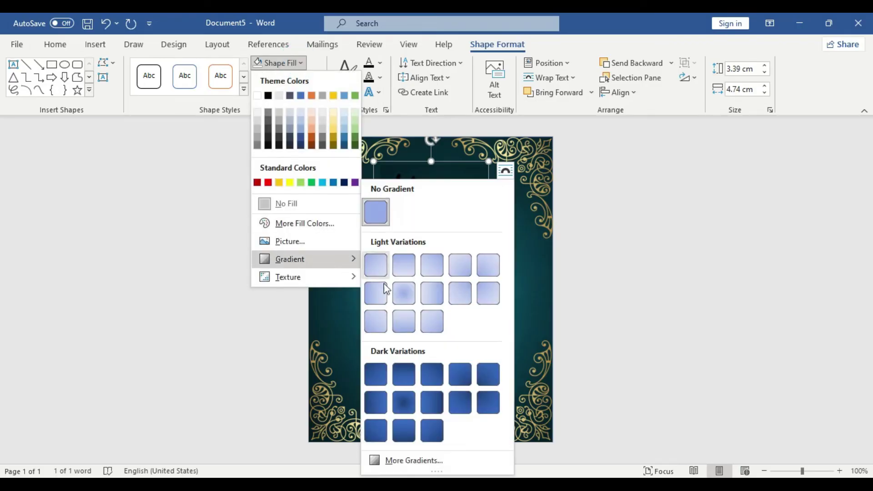
Step: Give the Happy text a gradient fill in Text Options, setting the second stop blue
click(414, 460)
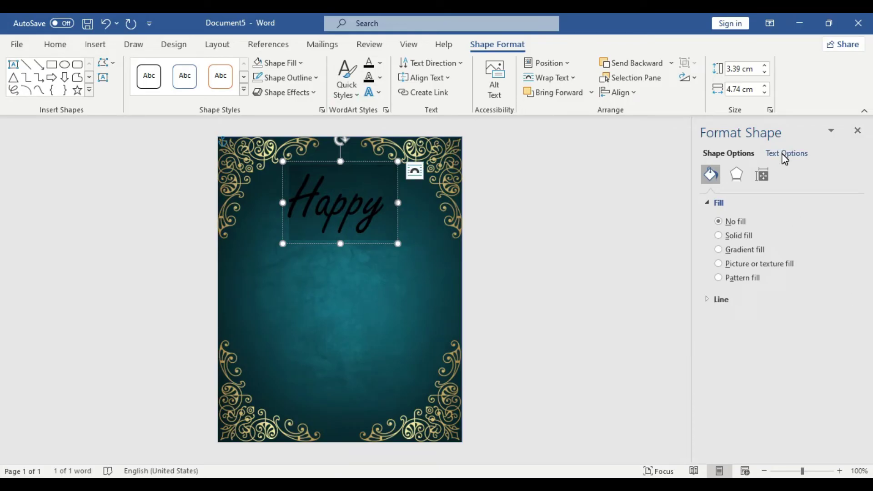
click(784, 156)
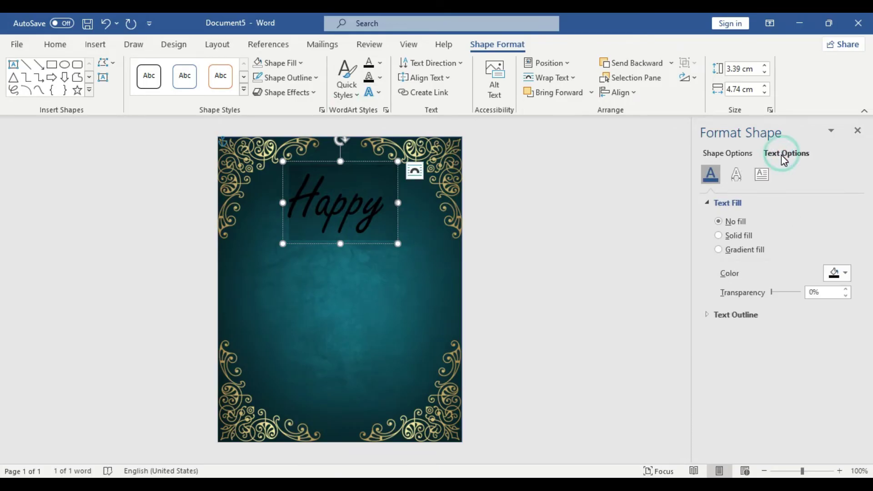
click(745, 251)
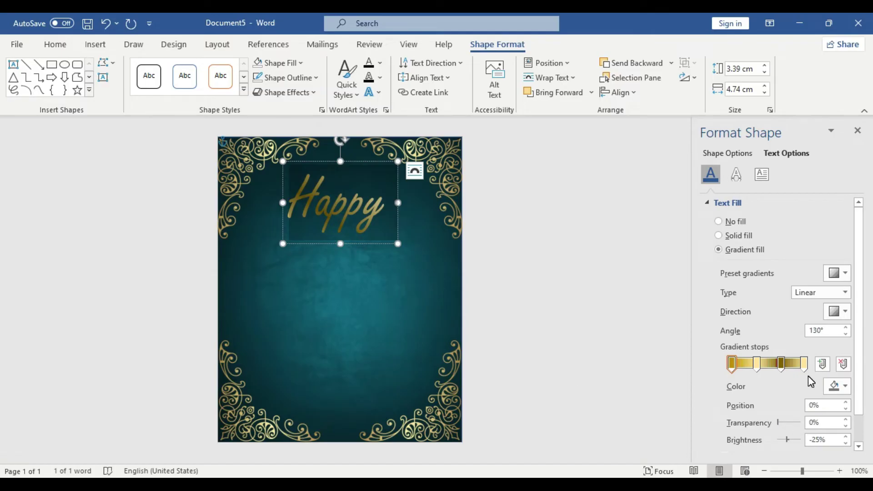
click(757, 364)
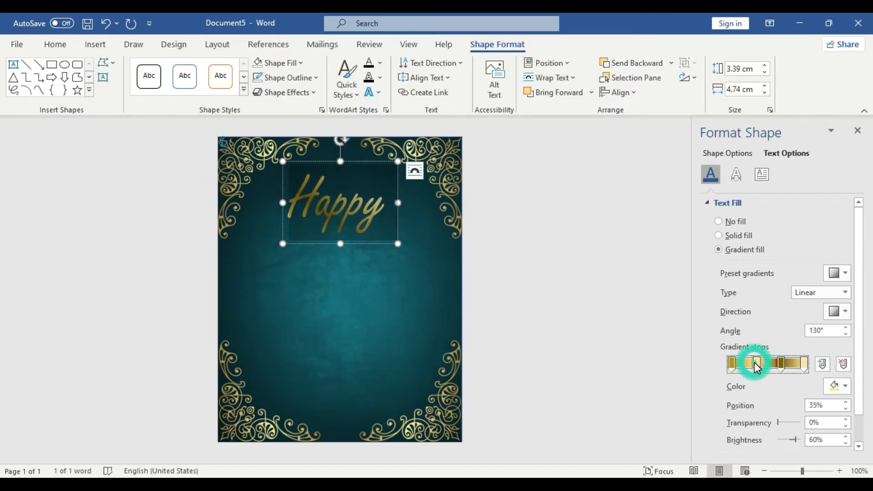
click(846, 388)
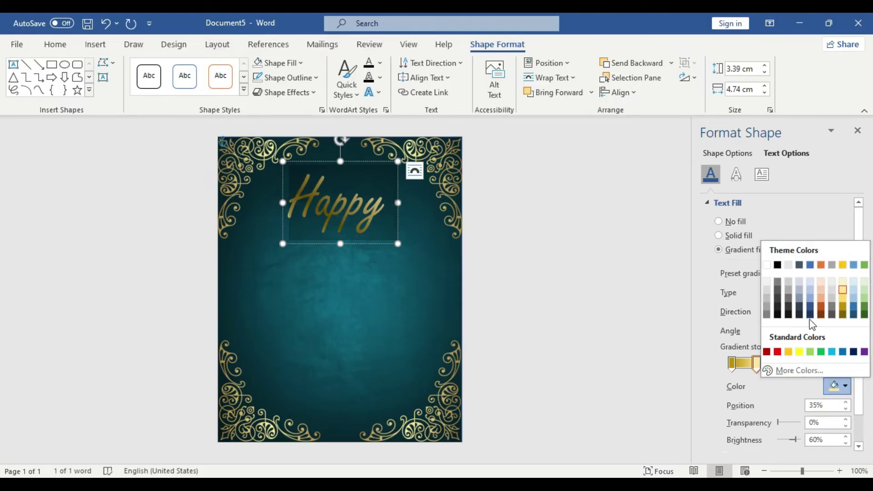
click(811, 265)
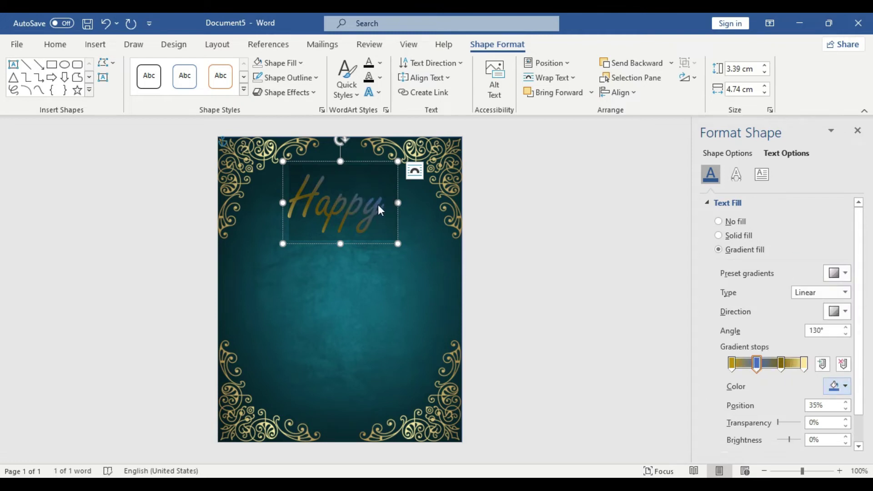
Step: Move the dark-gold stop to 69% and recolour the gradient stops in light and darker gold
click(782, 364)
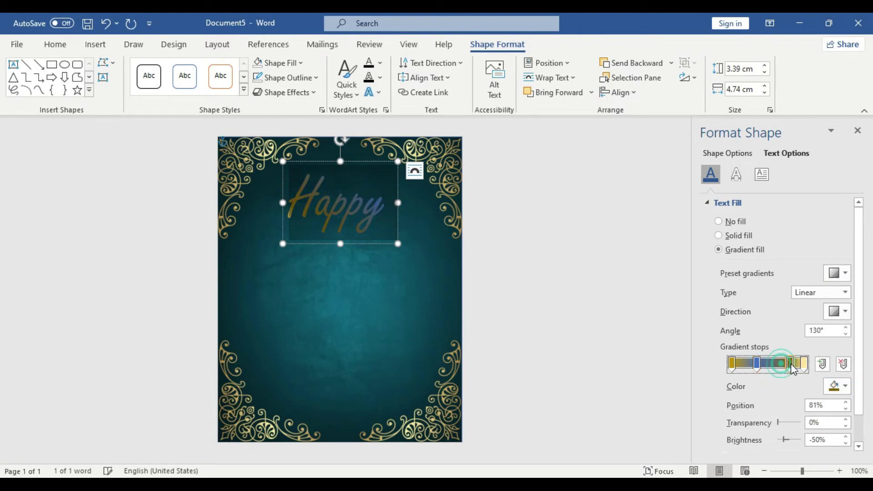
drag(784, 370, 781, 369)
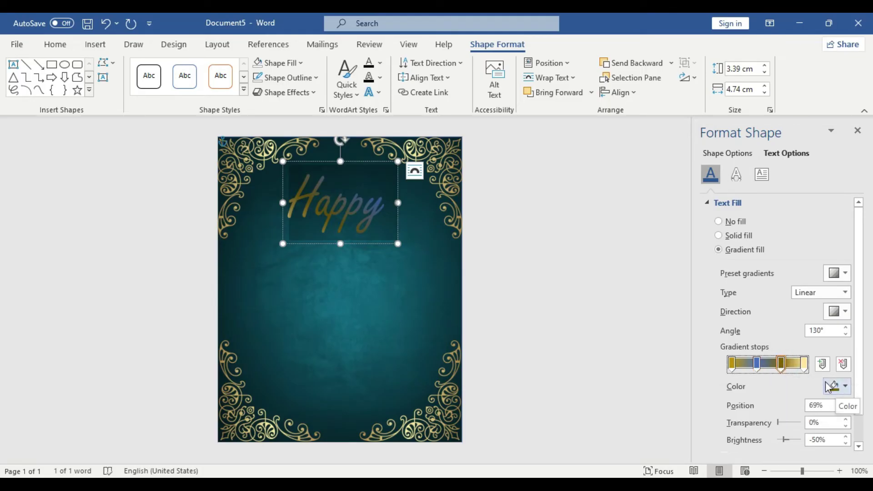
click(844, 389)
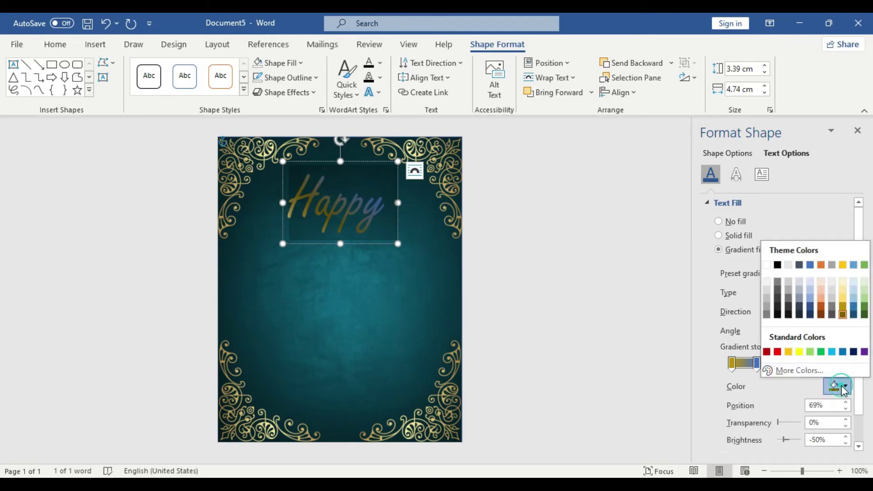
click(843, 298)
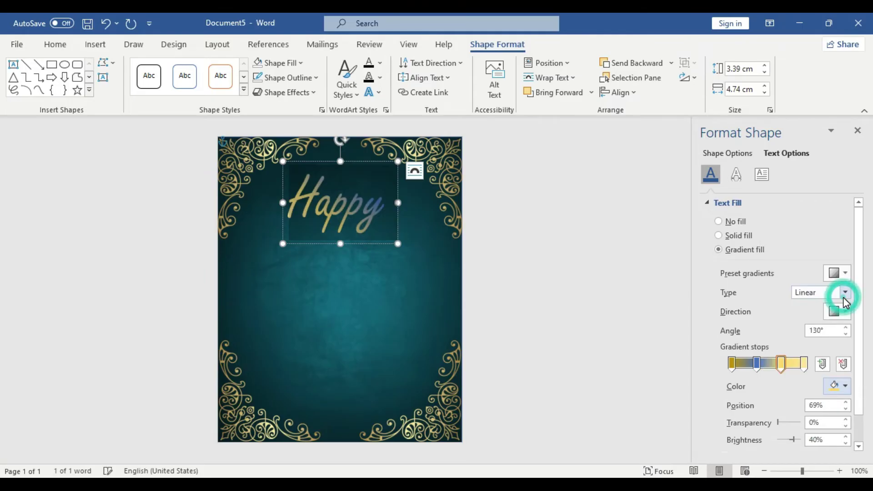
click(757, 364)
click(839, 386)
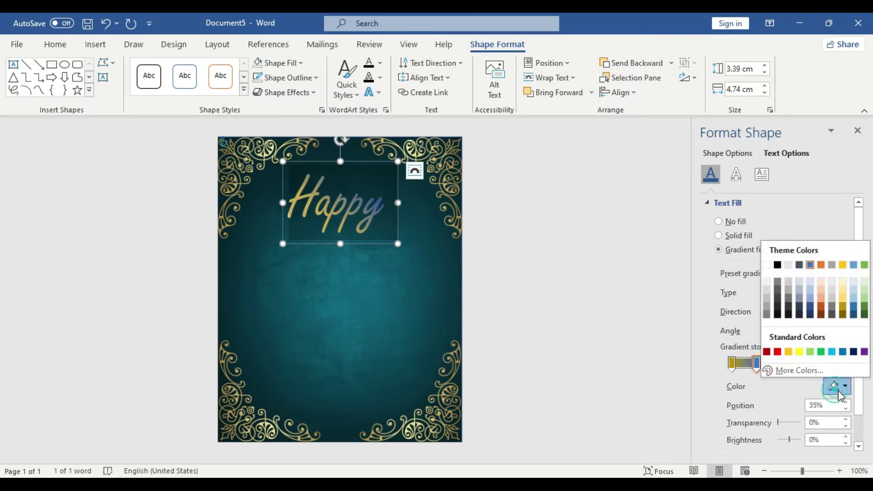
click(843, 296)
click(788, 363)
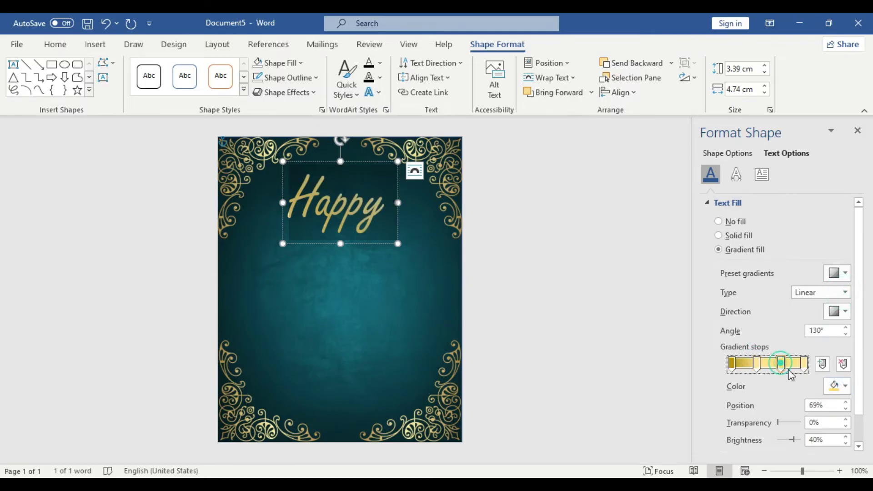
click(840, 386)
click(842, 306)
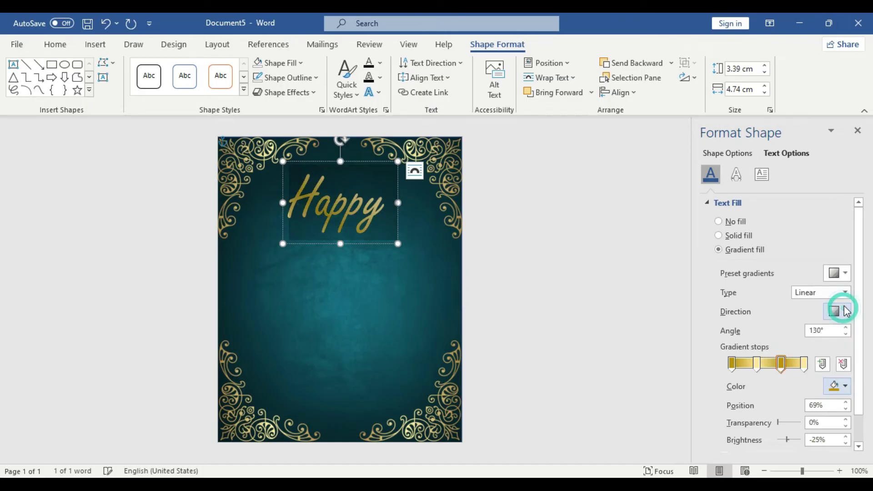
Step: Duplicate the Happy box below the original, widen it, and change its text to New Year
click(527, 251)
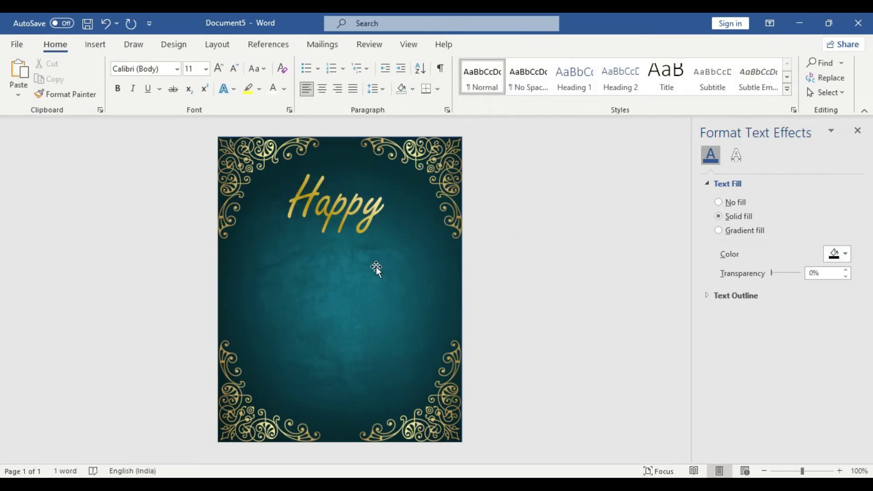
click(375, 242)
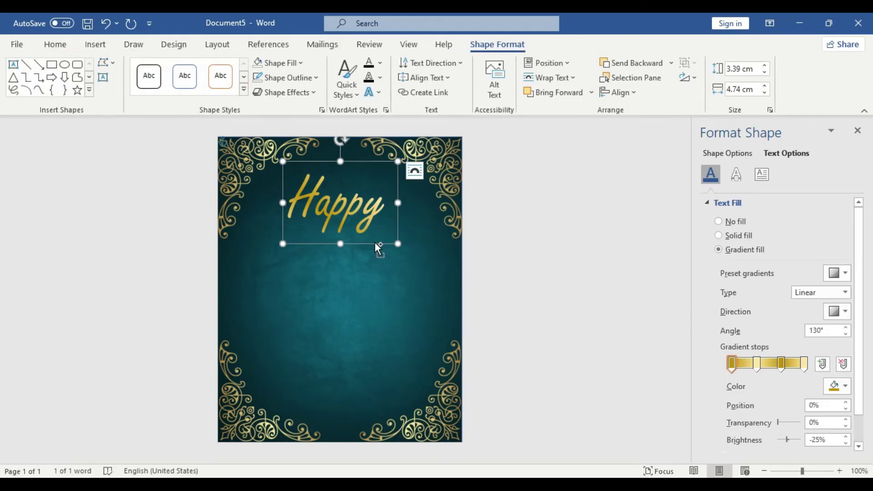
drag(377, 253, 367, 305)
drag(397, 266, 458, 264)
click(342, 271)
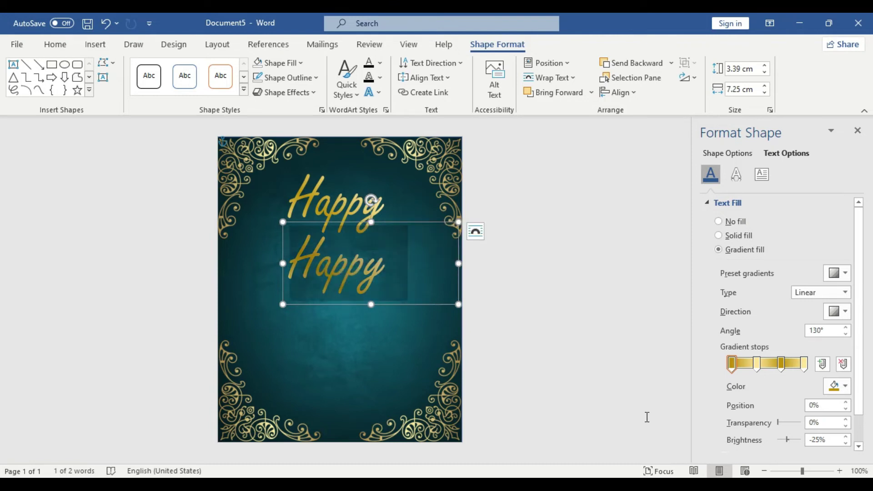
text(New Year)
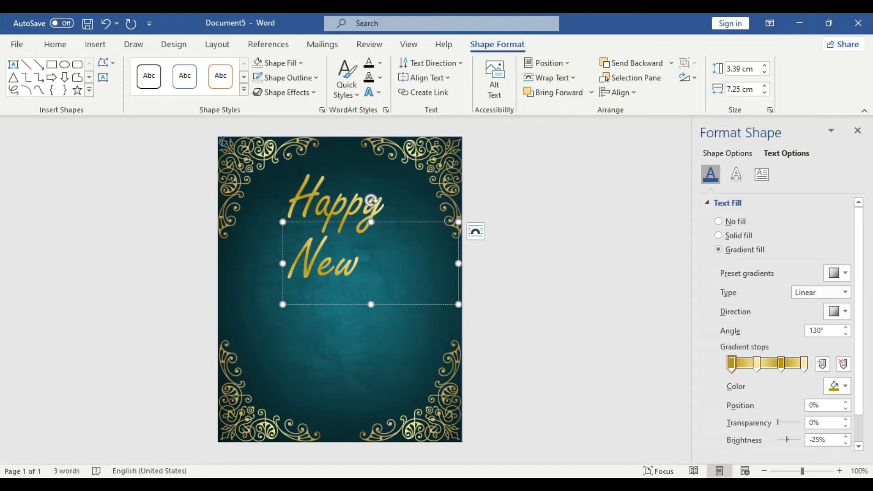
drag(284, 263, 249, 264)
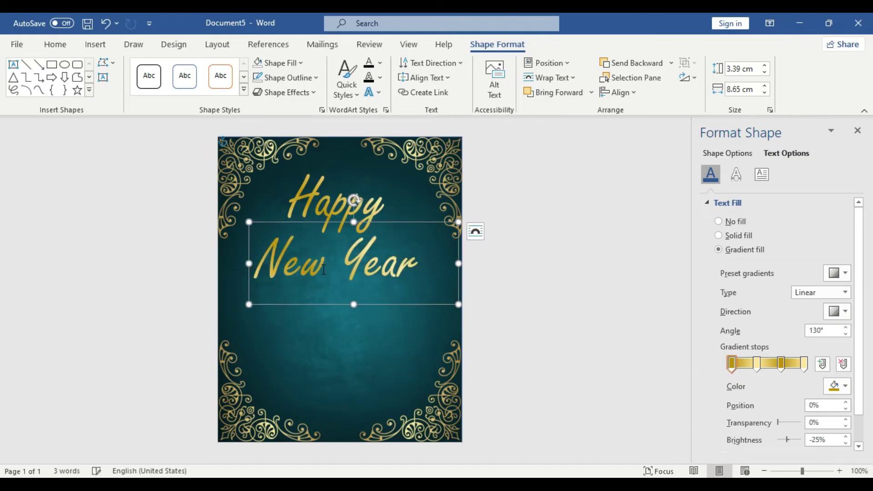
Step: Set New Year in Forte at 48 pt and shrink its box around the text
triple_click(325, 271)
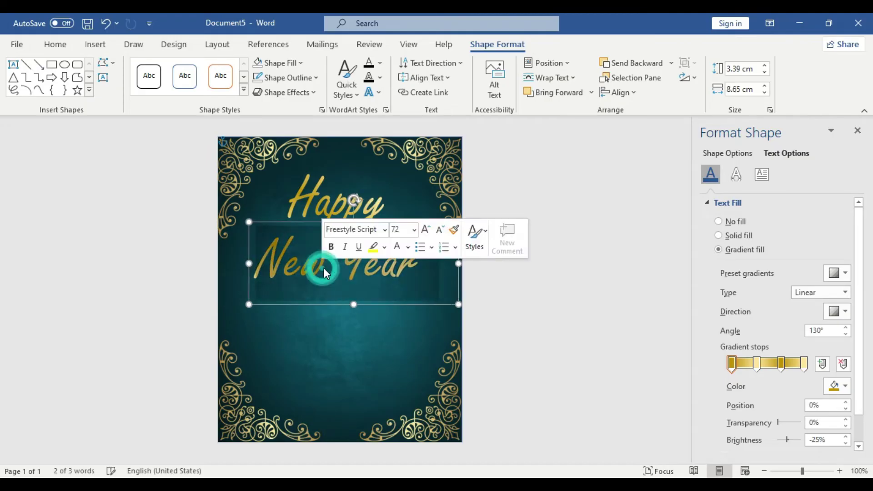
click(385, 231)
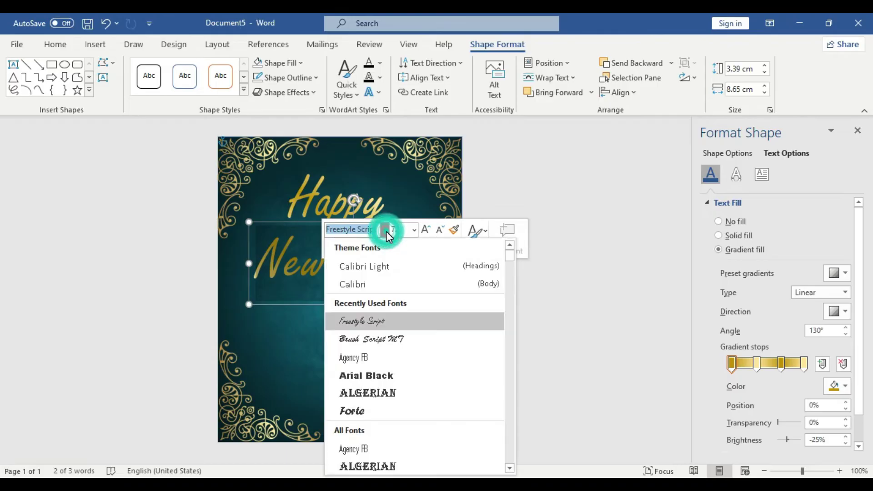
click(369, 410)
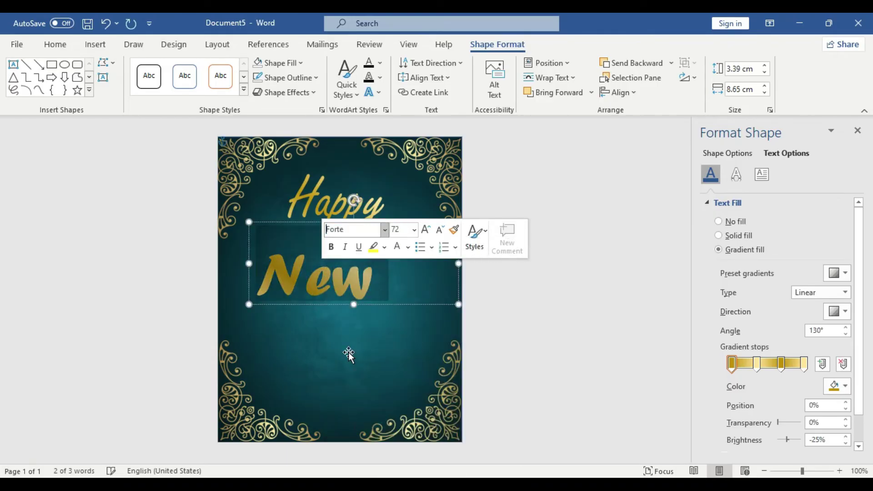
click(414, 231)
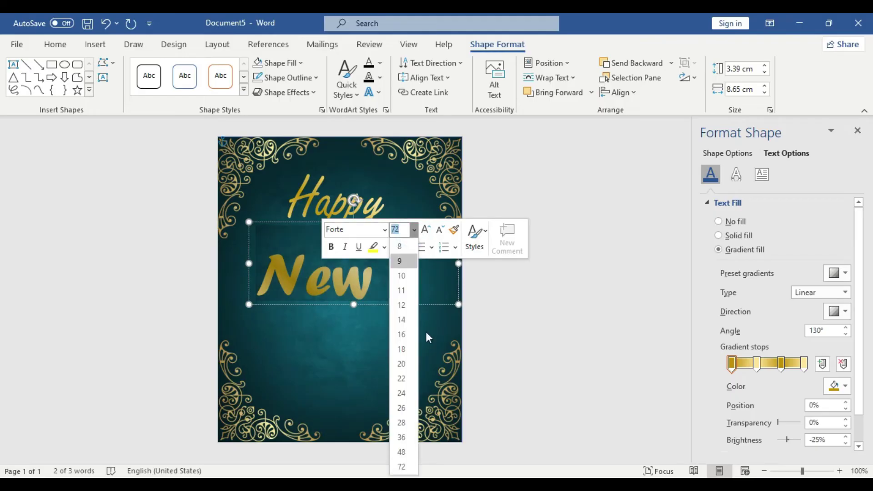
click(410, 452)
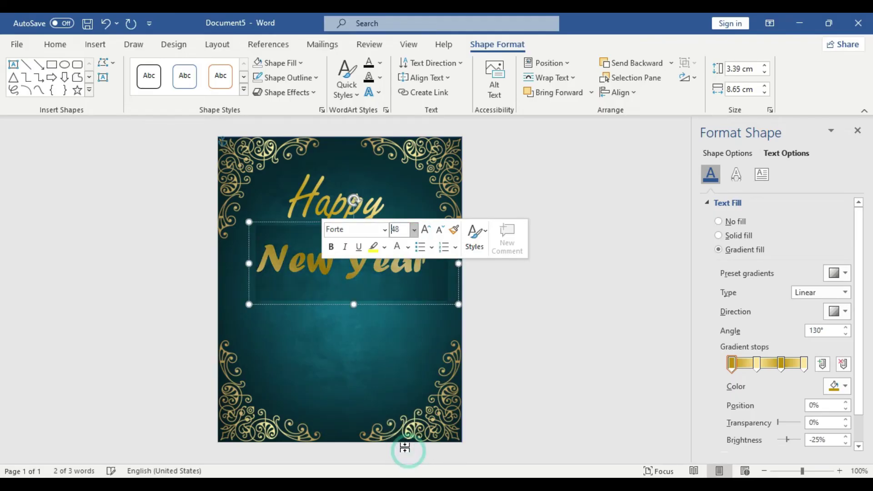
drag(458, 305, 404, 278)
Step: Centre the Happy text box horizontally on the card
click(371, 191)
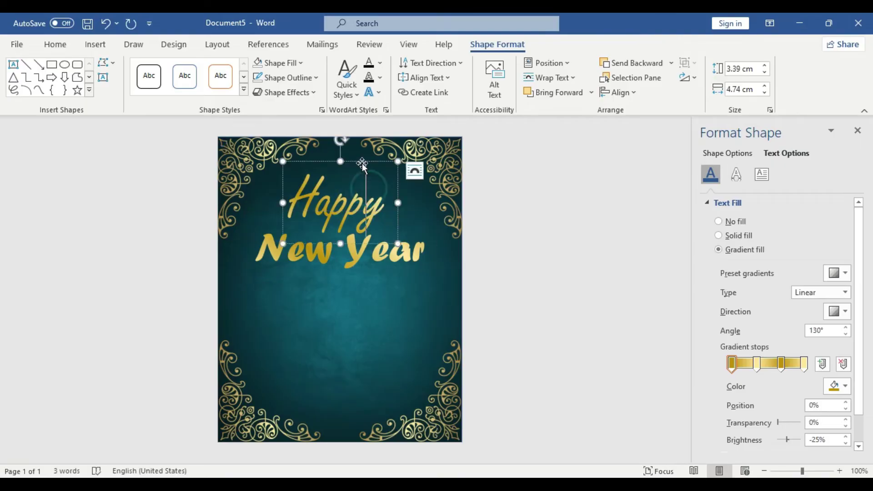
drag(362, 164, 359, 164)
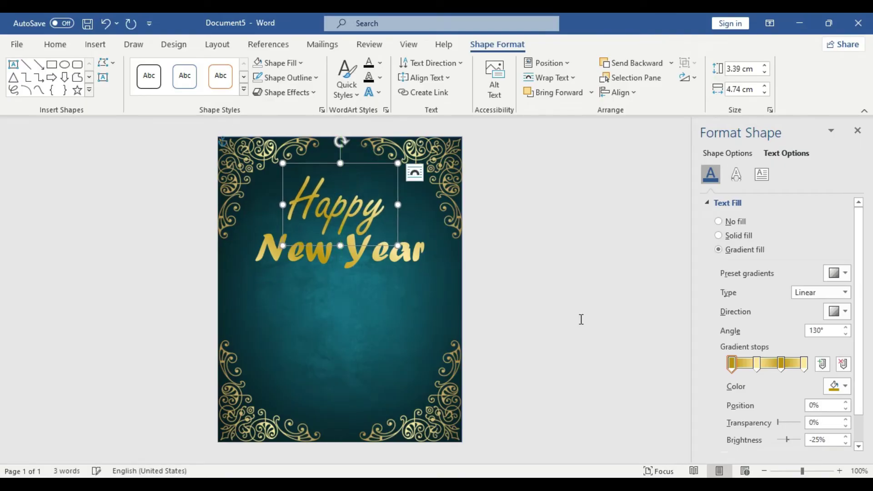
click(547, 255)
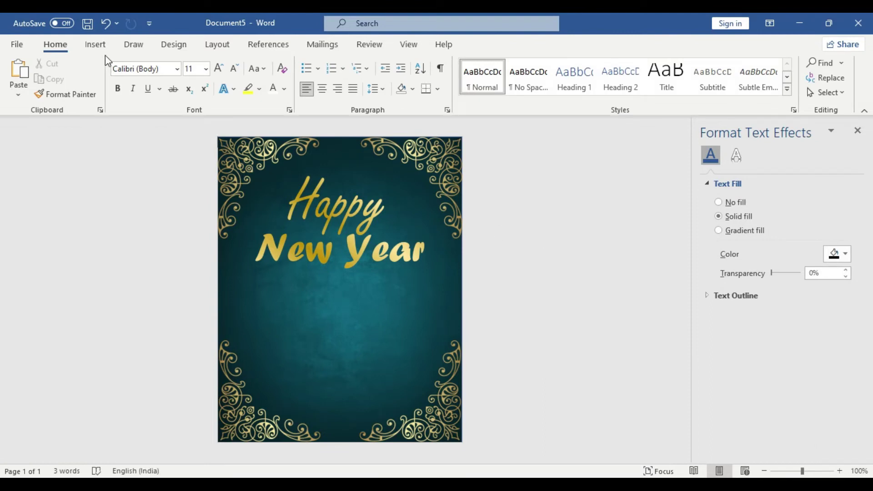
Step: Draw a rectangle across the card below the New Year heading
click(97, 45)
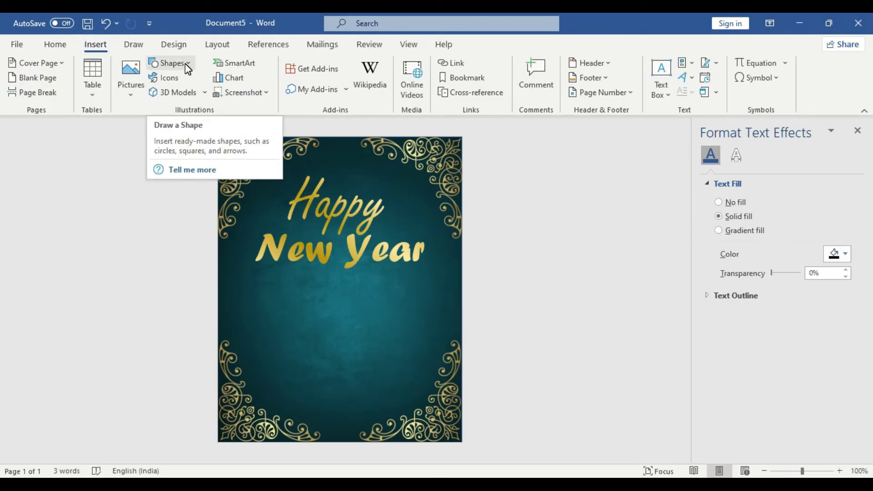
click(186, 69)
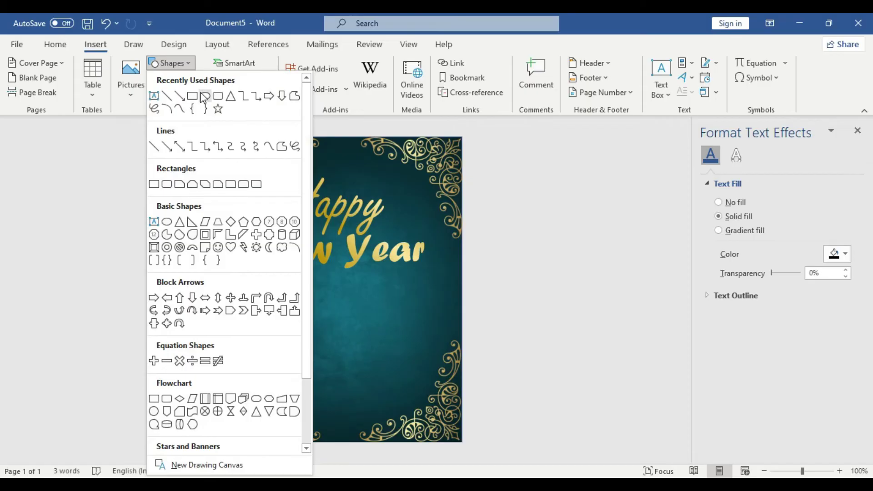
click(191, 96)
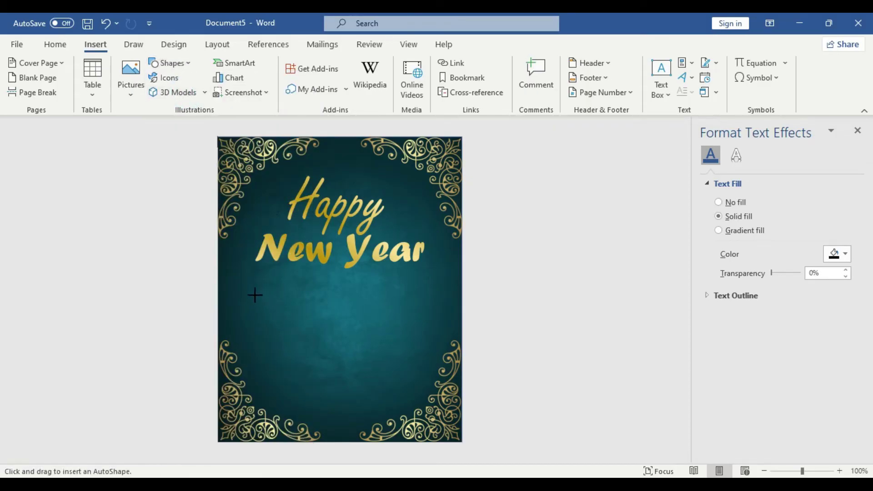
mouse_move(249, 282)
mouse_down()
mouse_move(436, 337)
mouse_move(439, 329)
mouse_move(443, 341)
mouse_up()
Step: Fill the rectangle with the red-ribbon picture from a file and centre it on the page
click(276, 62)
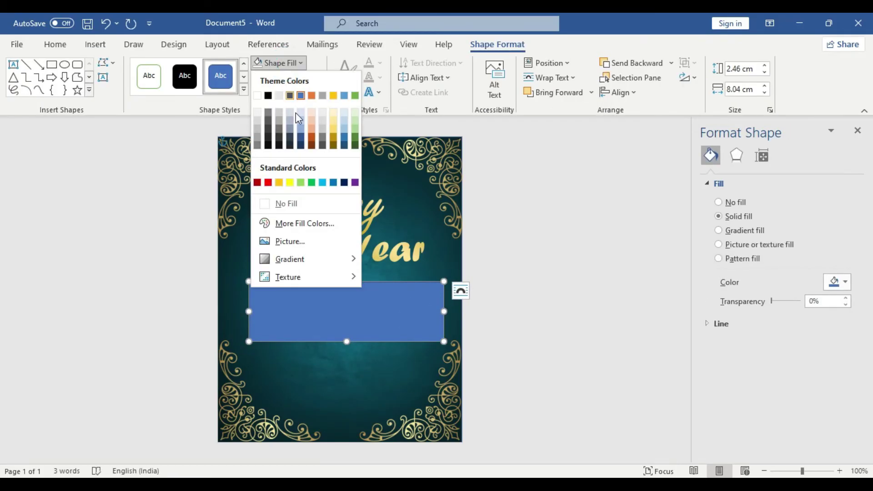
click(311, 241)
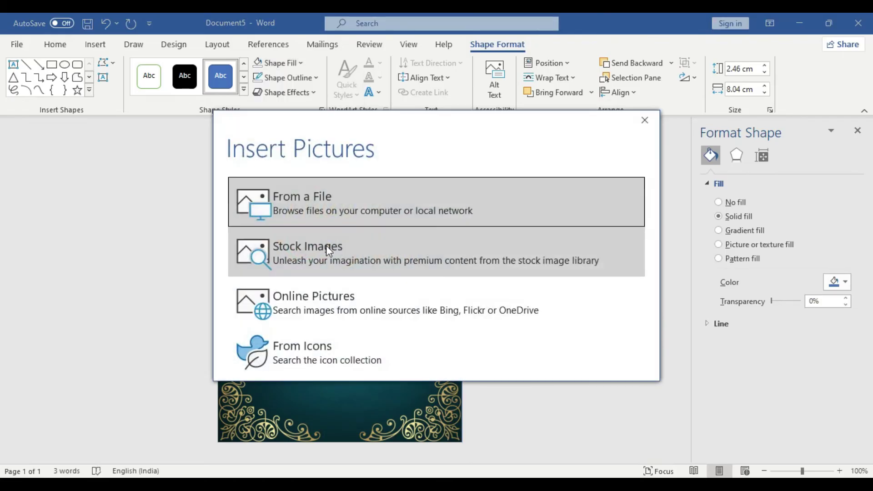
click(352, 204)
drag(660, 191, 666, 303)
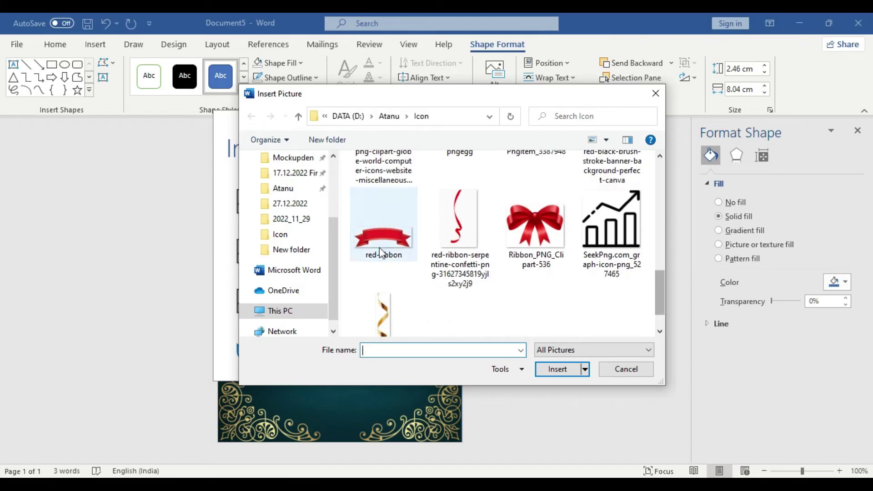
click(386, 245)
click(562, 368)
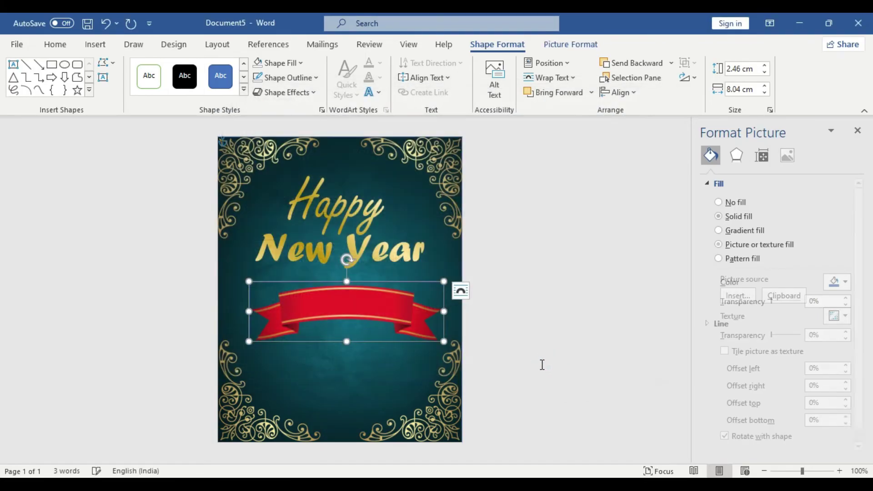
drag(373, 310, 366, 301)
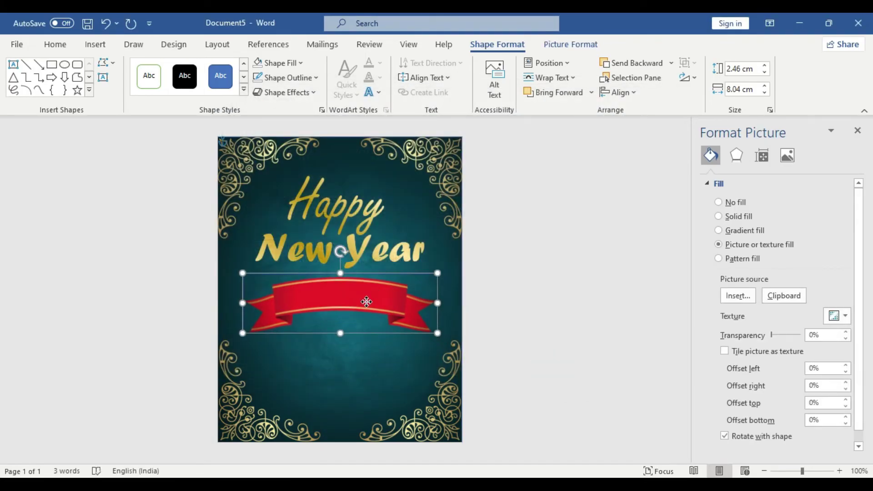
drag(367, 302, 366, 302)
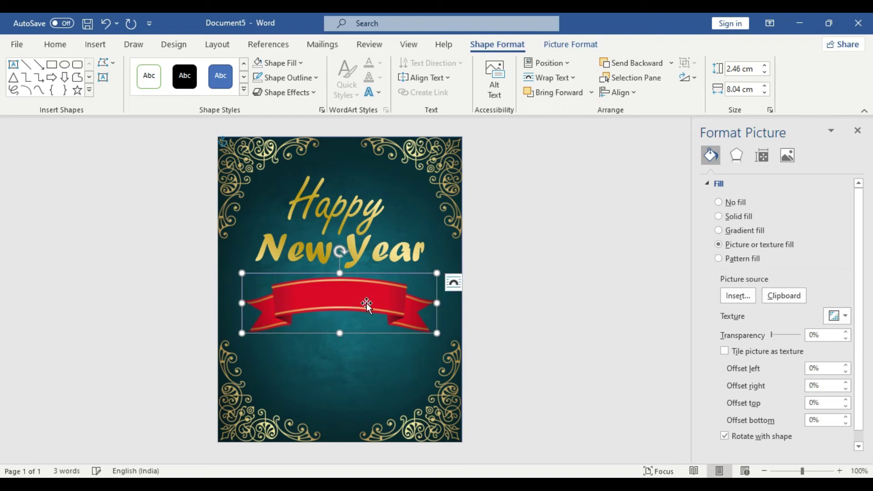
Step: Remove the red ribbon's outline
click(358, 196)
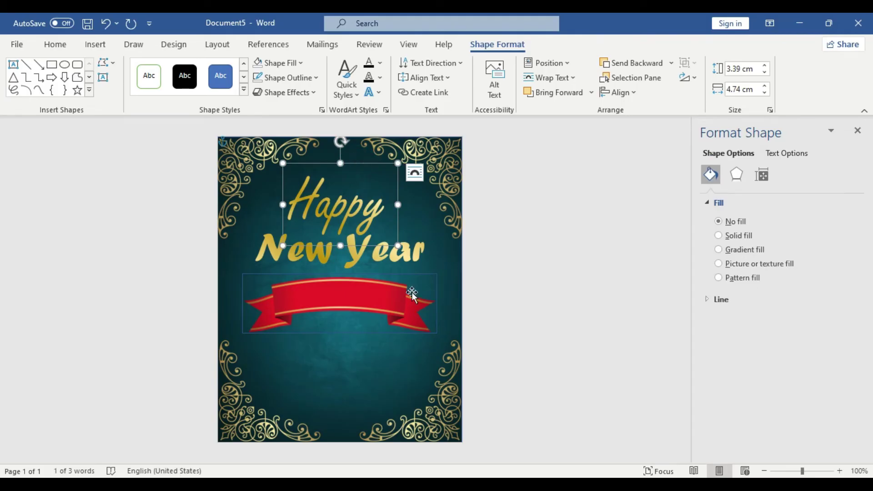
click(422, 277)
click(282, 78)
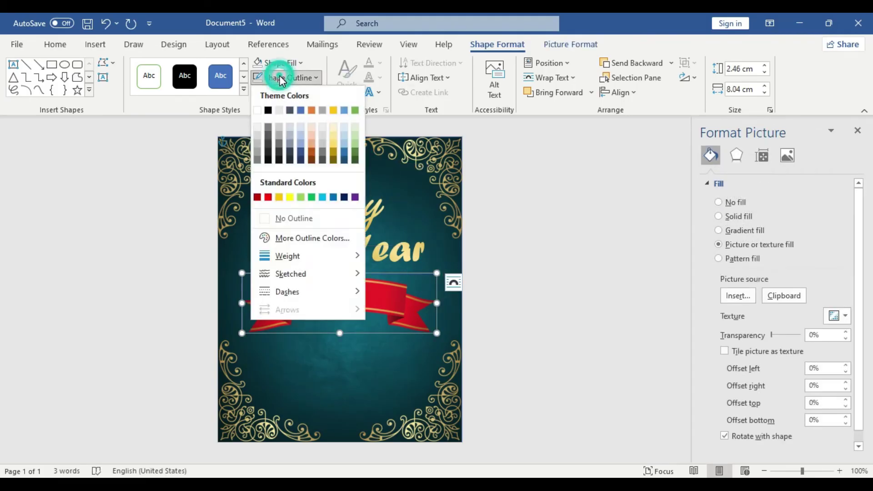
click(313, 222)
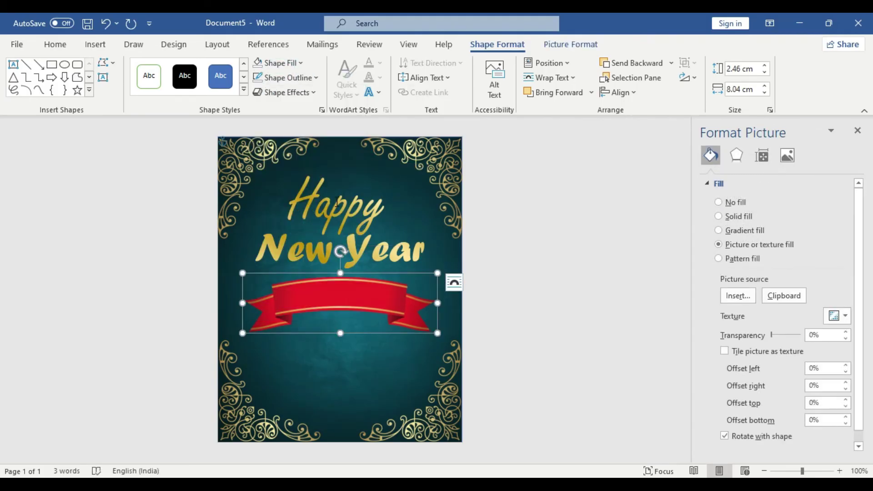
click(355, 163)
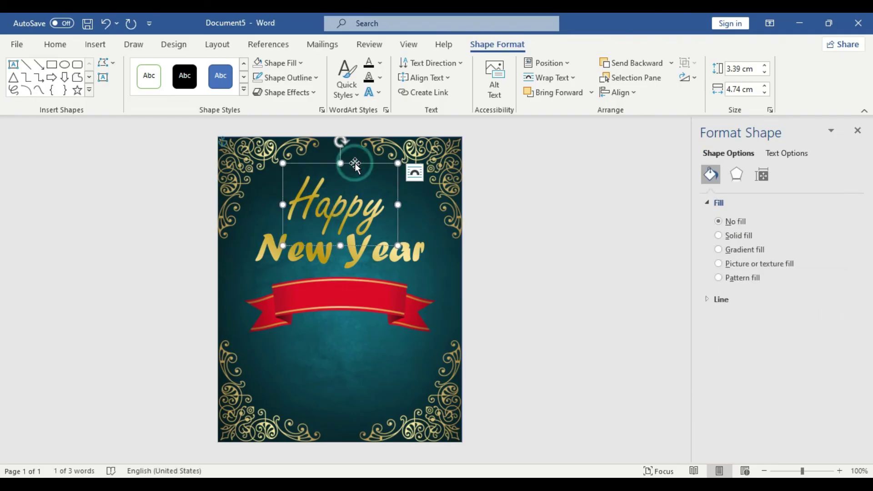
Step: Duplicate the Happy text box onto the red ribbon and change its text to '2023'
key(ctrl+c)
key(ctrl+v)
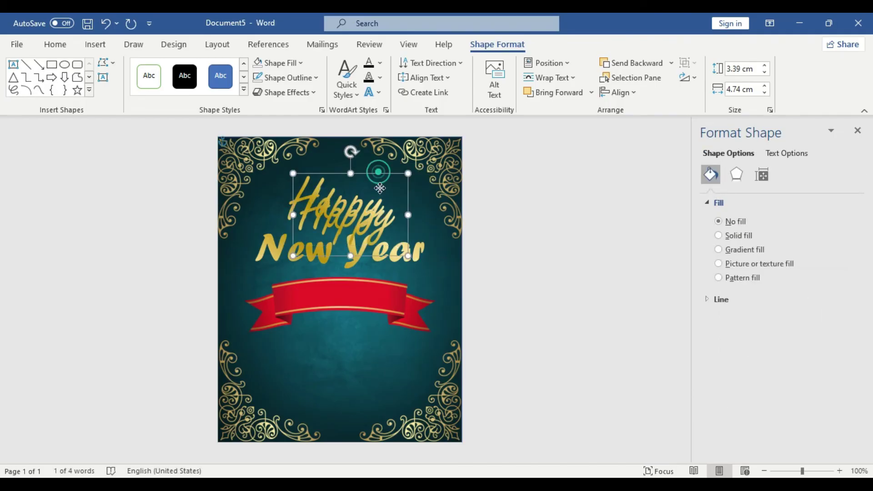
drag(378, 172, 371, 264)
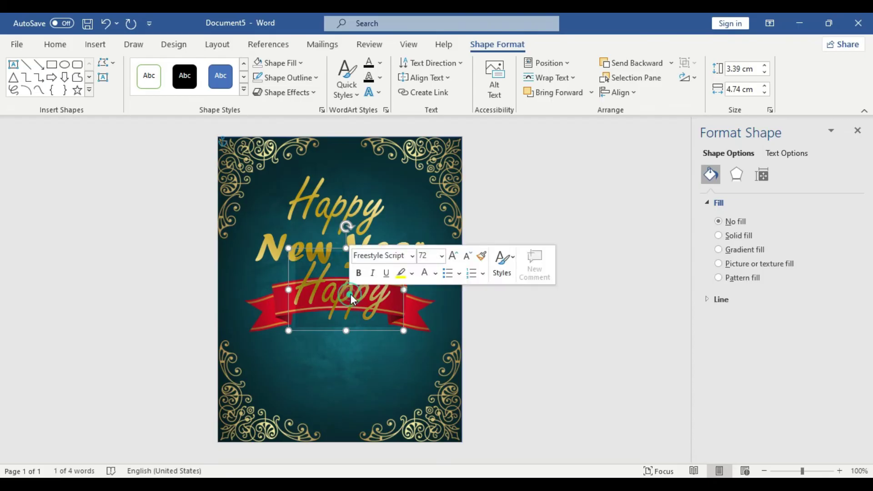
text(2023)
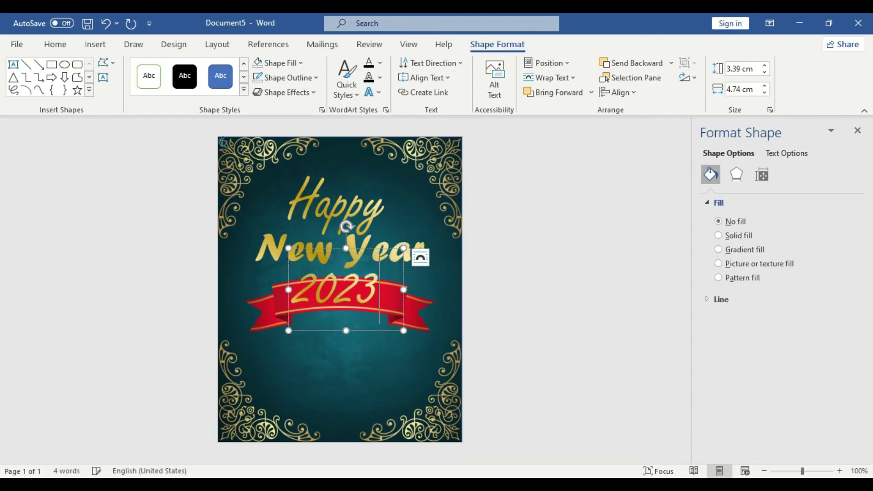
Step: Format '2023' as white 36-pt Algerian and shrink its text box to fit
double_click(348, 295)
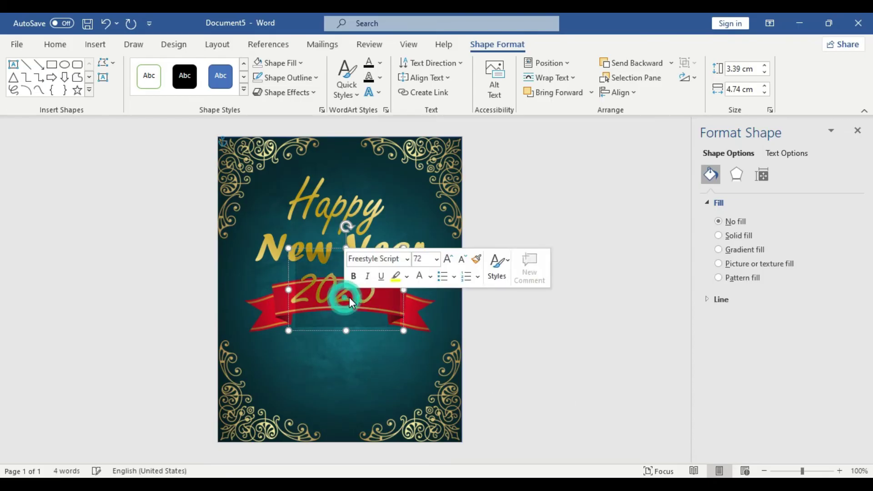
click(420, 277)
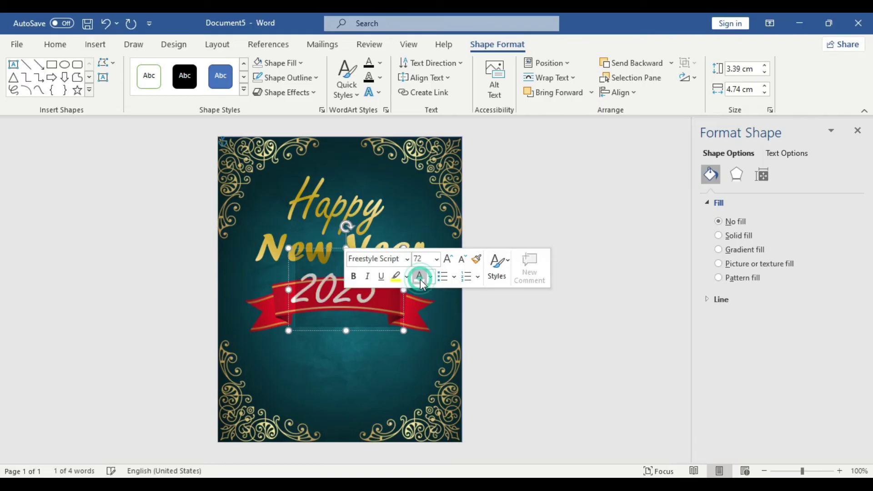
click(408, 259)
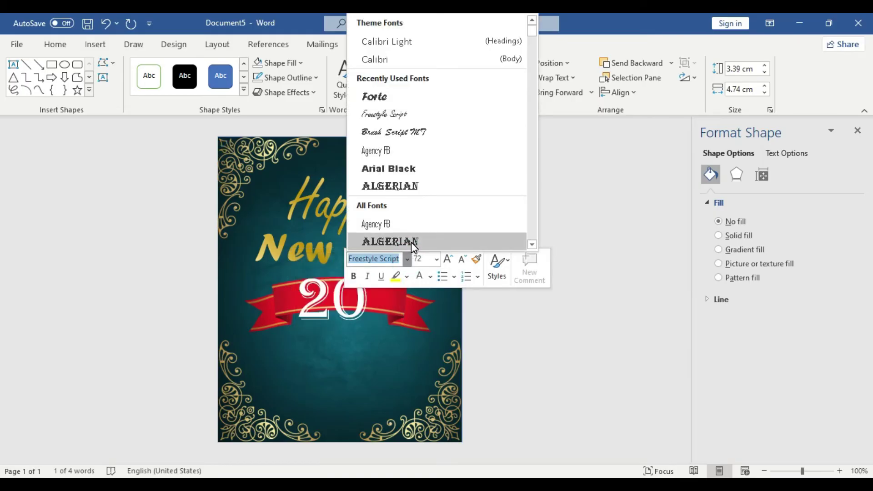
click(414, 241)
click(436, 259)
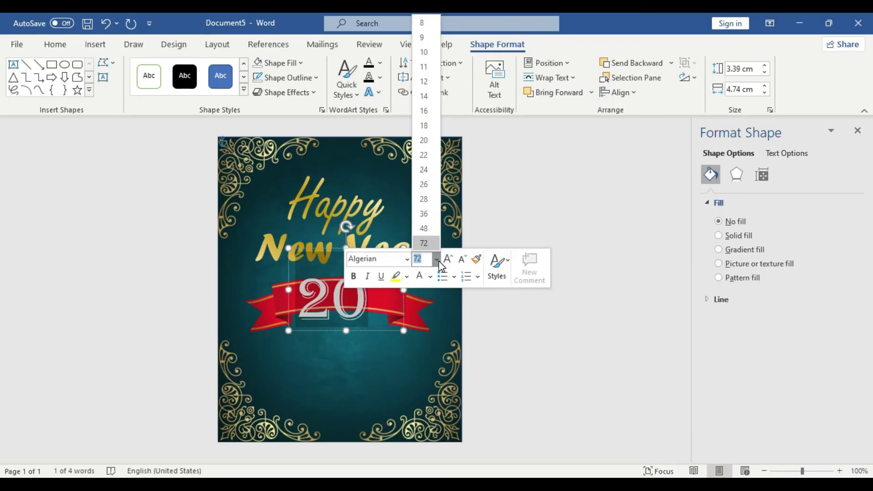
click(429, 210)
drag(404, 333, 366, 311)
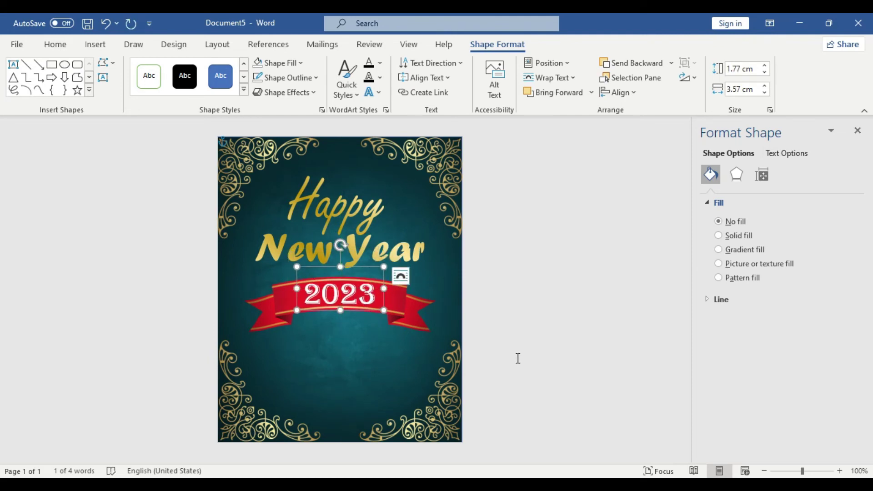
click(505, 276)
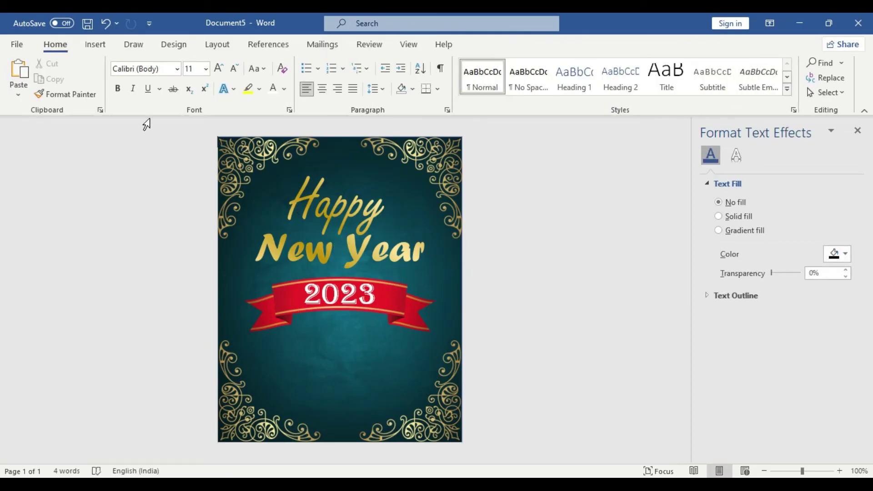
Step: Draw a small rectangle square at the start of 'Happy'
click(97, 45)
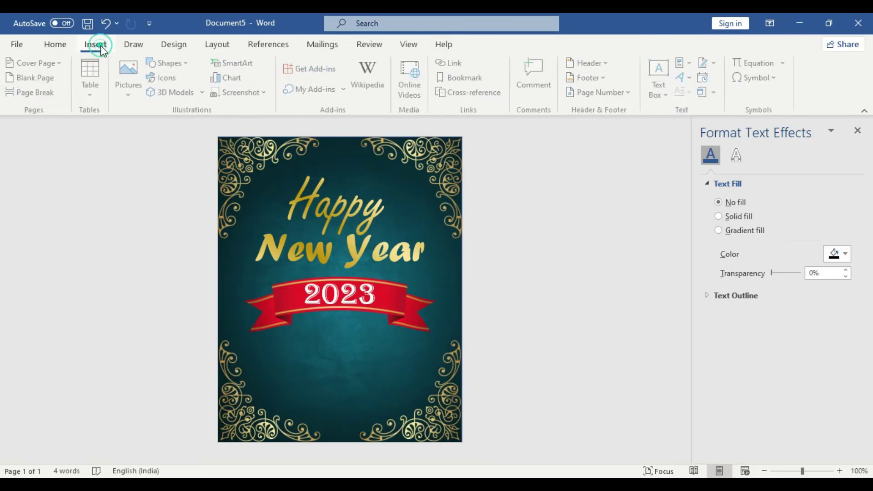
click(183, 66)
click(192, 95)
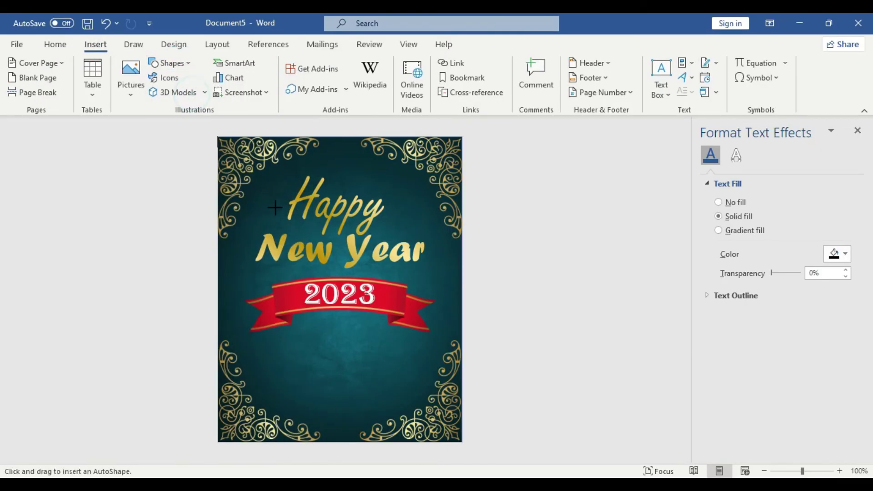
drag(267, 196, 296, 236)
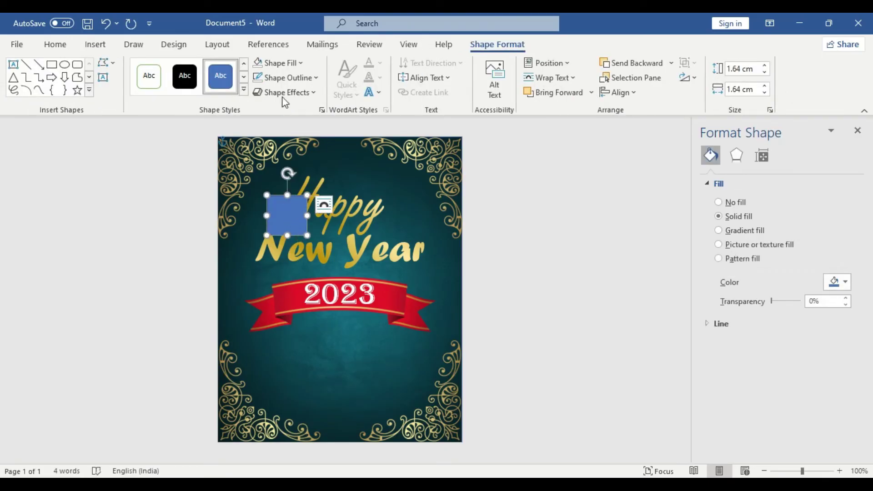
Step: Fill the square with the sparkle image from a file
click(283, 64)
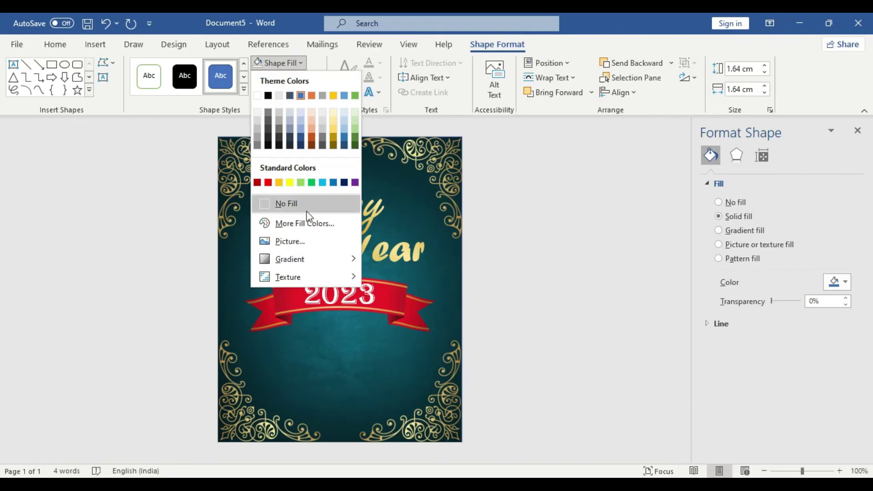
click(306, 246)
click(428, 196)
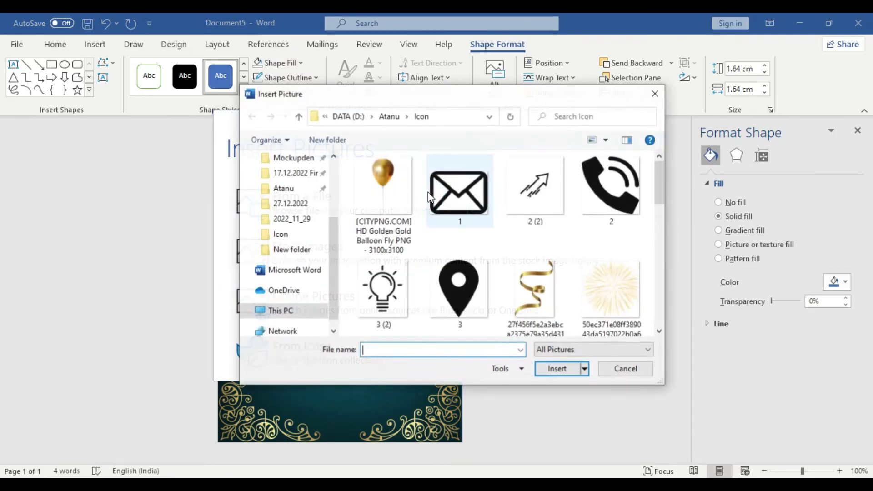
drag(659, 188, 659, 258)
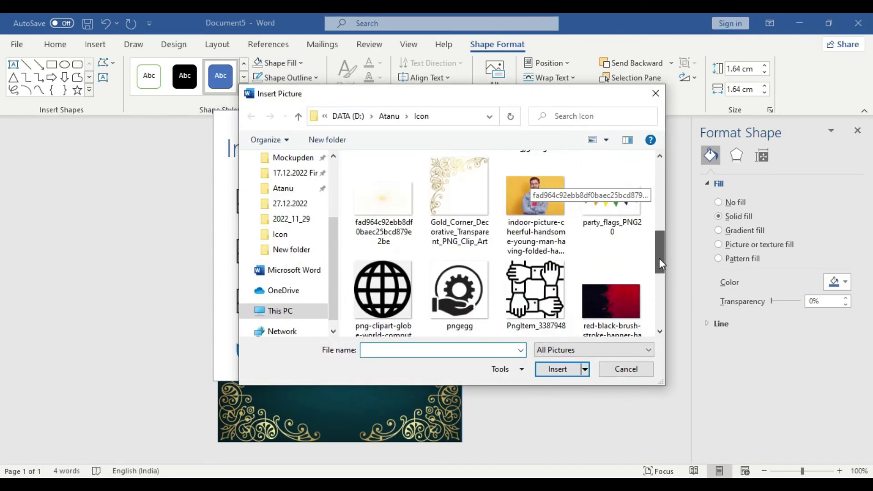
click(376, 200)
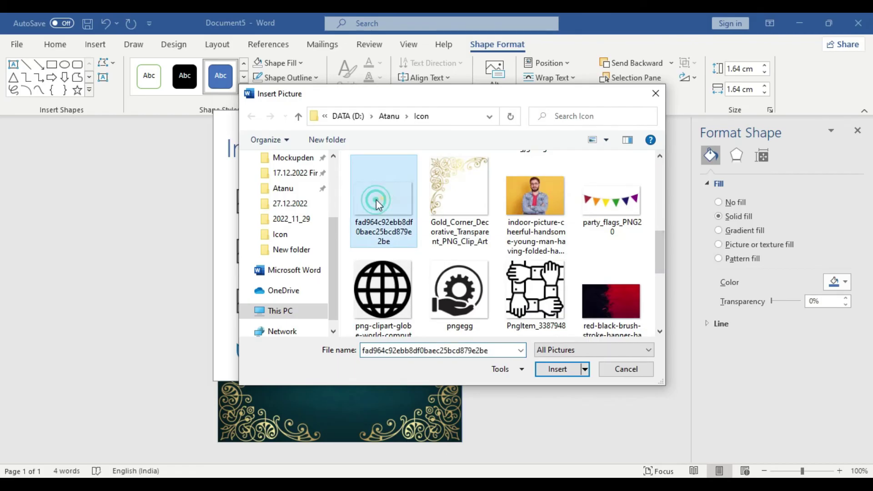
click(560, 368)
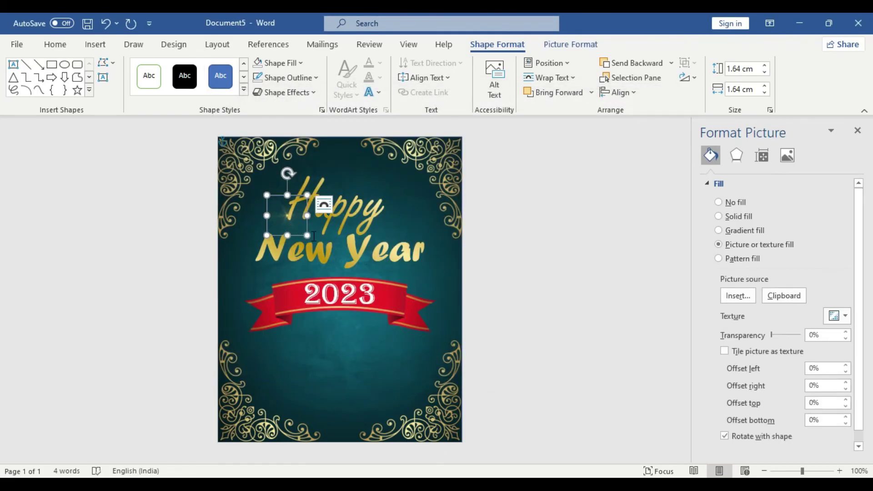
Step: Enlarge the sparkle to 2.83 cm and paste copies over Happy, New Year and 2023
drag(308, 236, 336, 264)
drag(309, 233, 263, 261)
key(ctrl+v)
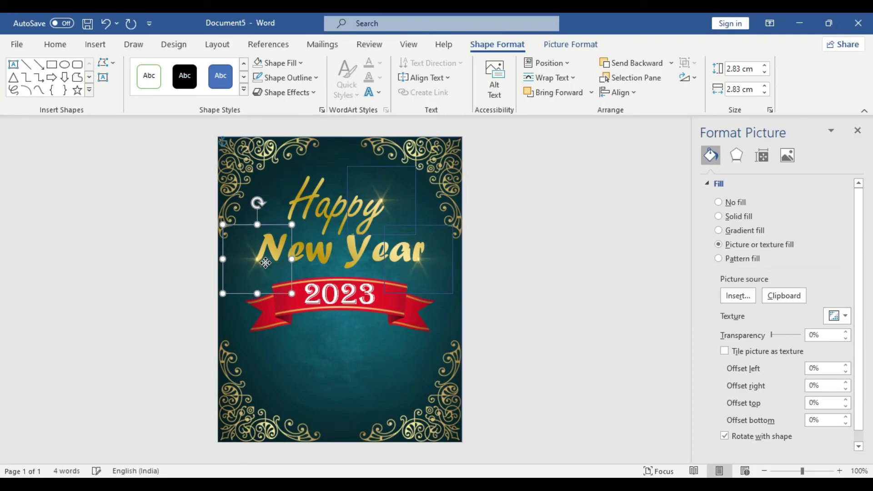
key(ctrl+v)
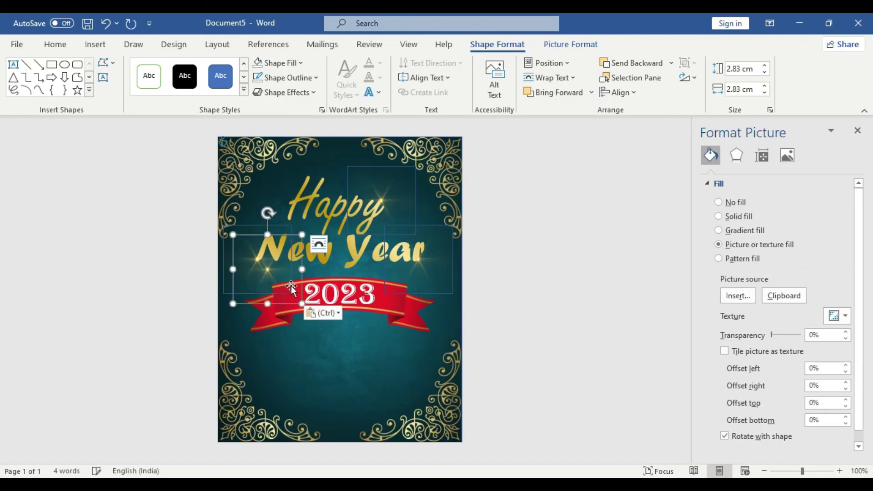
drag(293, 267, 326, 187)
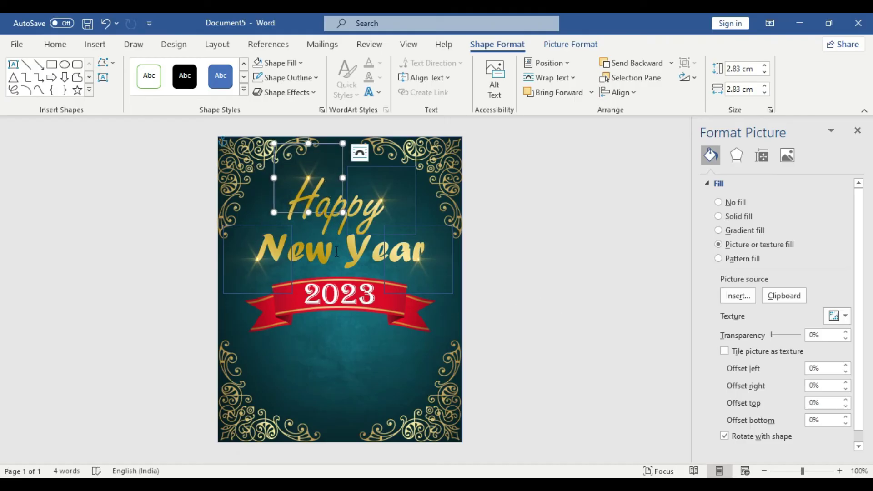
key(ctrl+z)
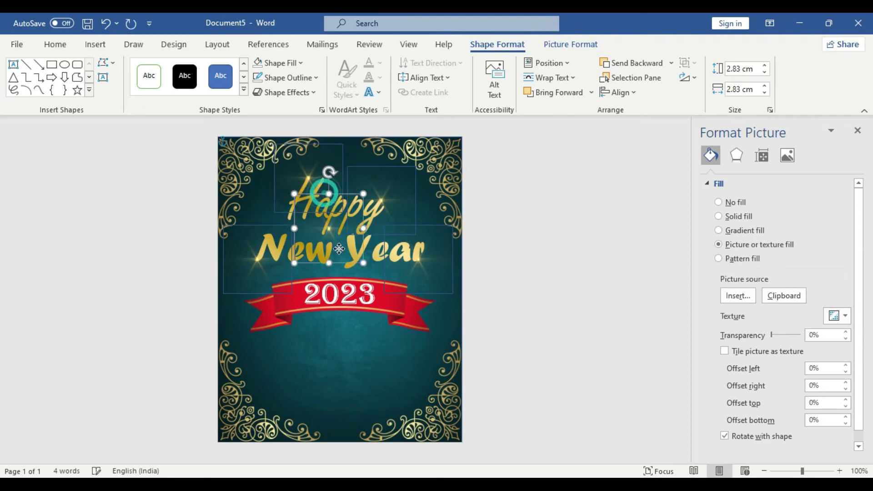
drag(341, 250, 351, 272)
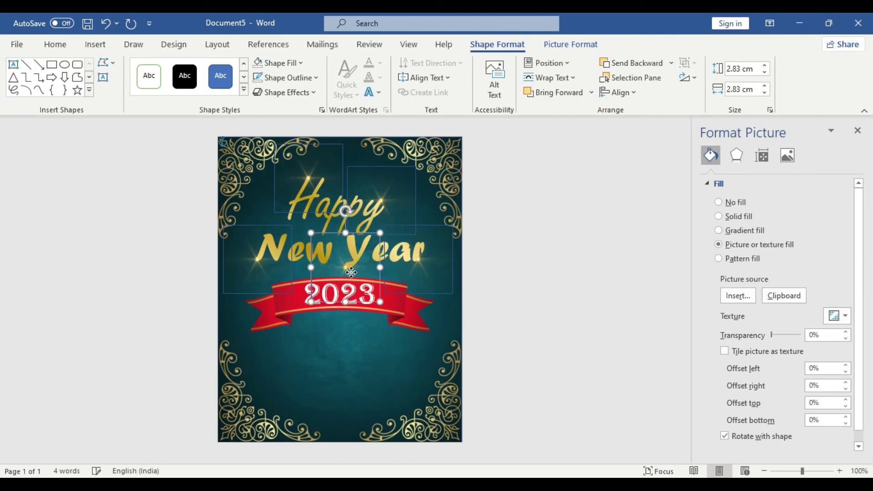
Step: Set No Outline on the top-left and top-right sparkles over 'Happy'
click(549, 270)
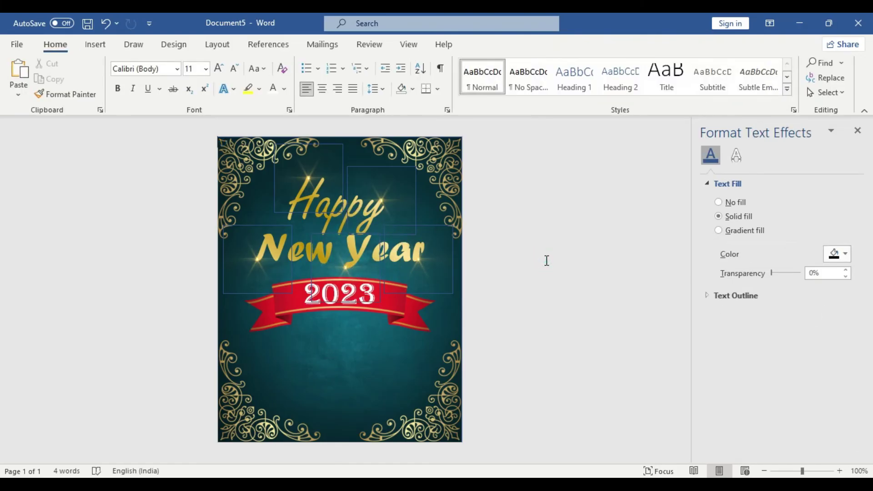
click(323, 177)
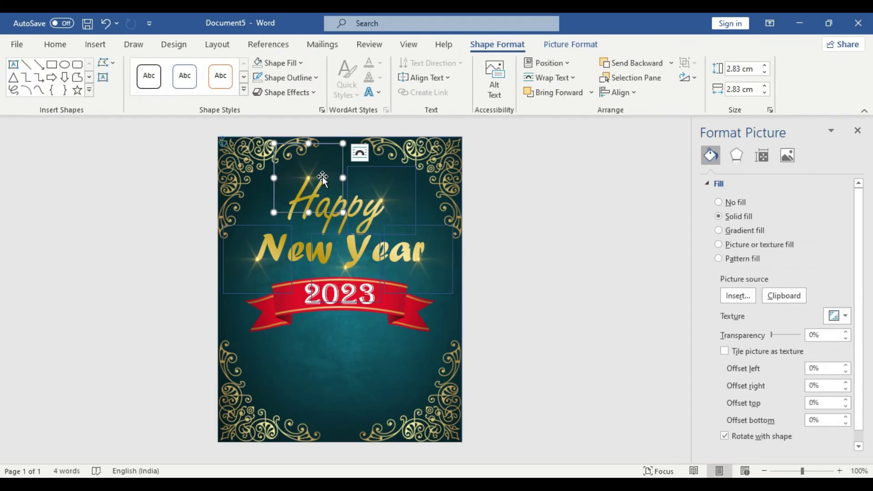
click(298, 77)
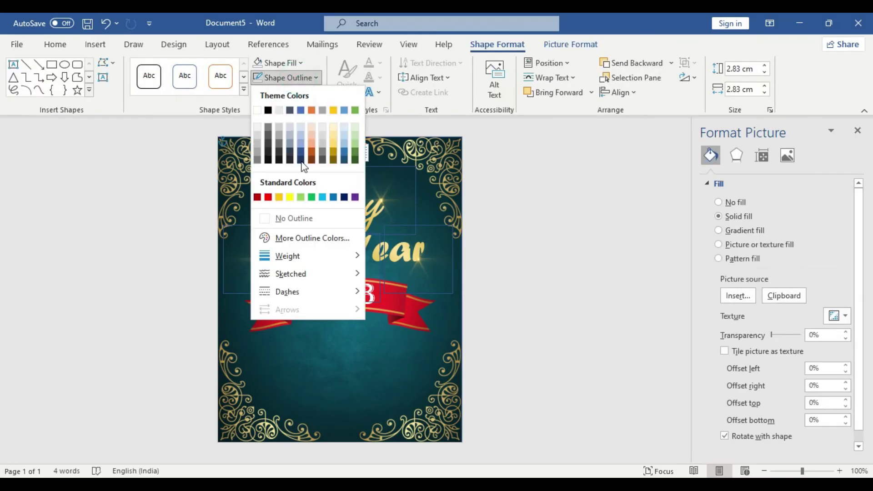
click(303, 221)
click(386, 196)
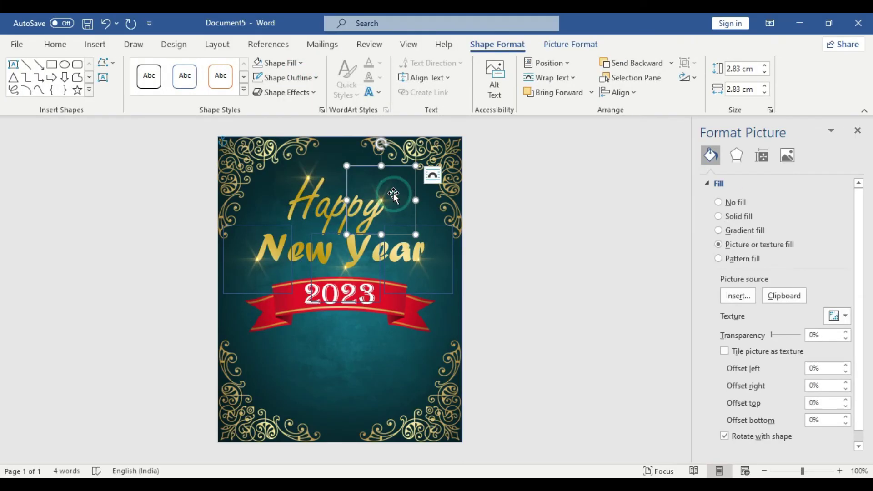
click(298, 78)
click(305, 216)
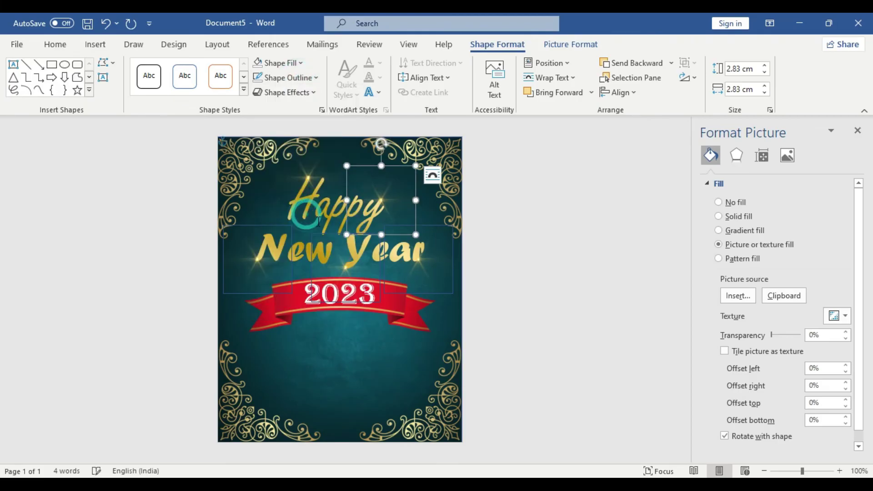
Step: Set No Outline on the sparkles over 'ear', '2023' and 'Ne'
click(435, 258)
click(299, 77)
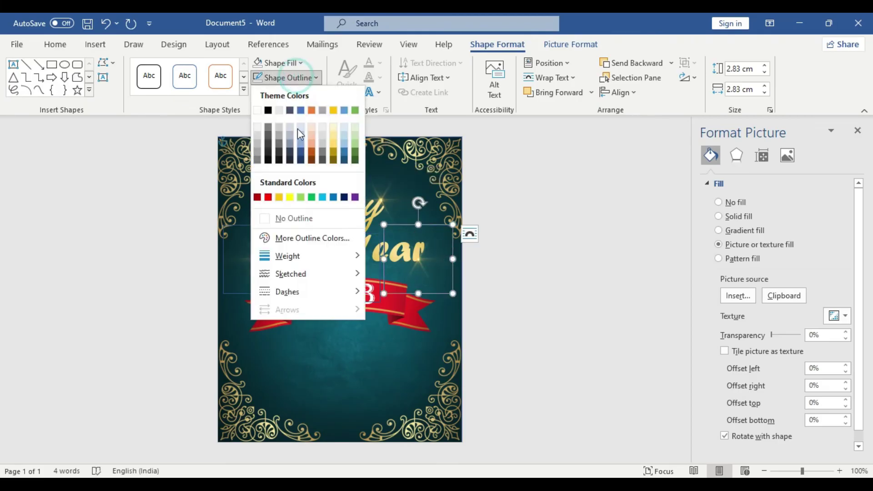
click(304, 221)
click(343, 274)
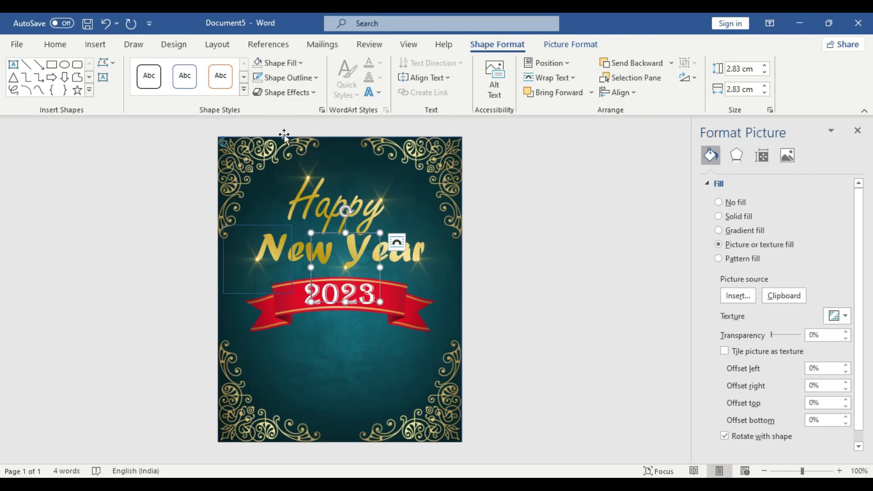
click(287, 78)
click(293, 220)
click(258, 260)
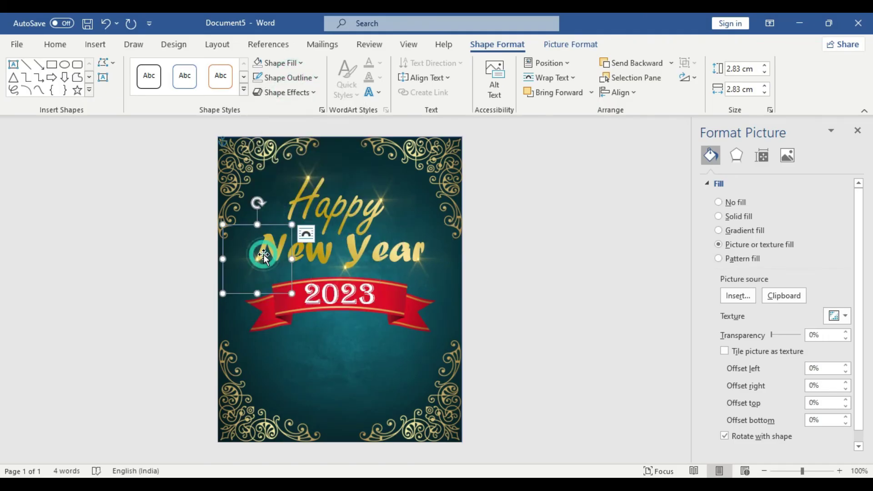
click(286, 78)
click(299, 222)
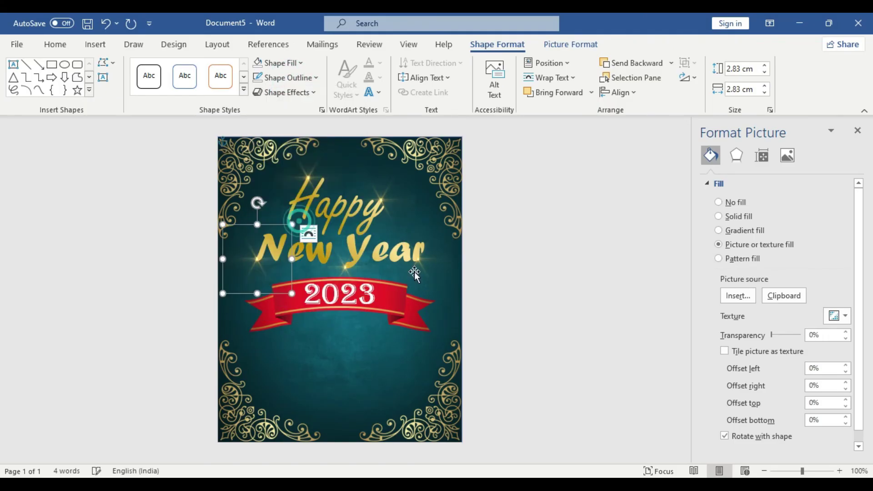
click(534, 265)
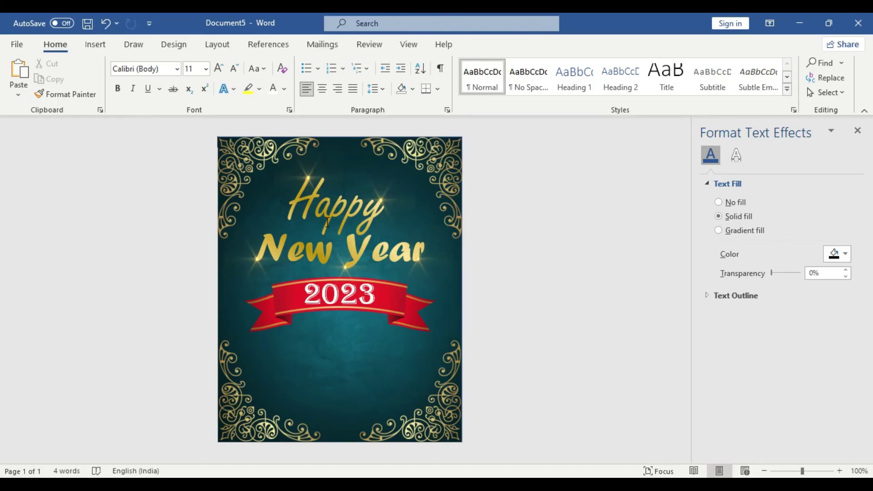
Step: Duplicate the gold New Year text box and place it below the 2023 ribbon
click(325, 212)
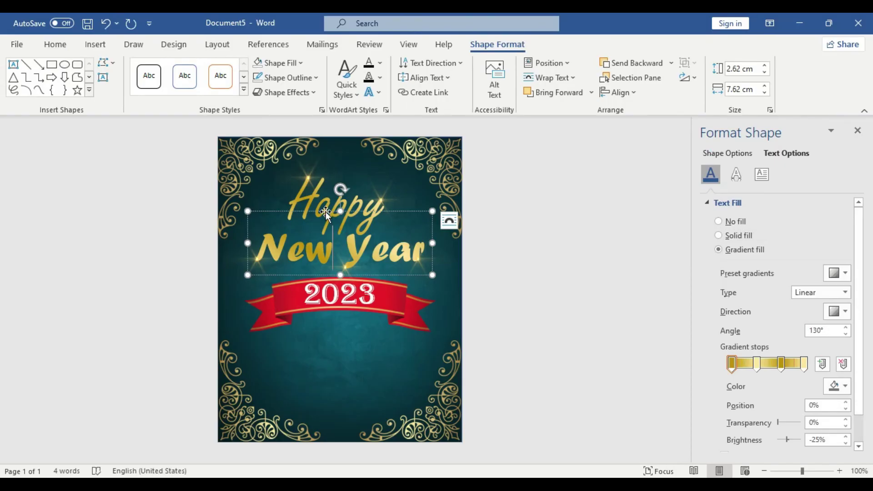
key(ctrl+c)
key(ctrl+v)
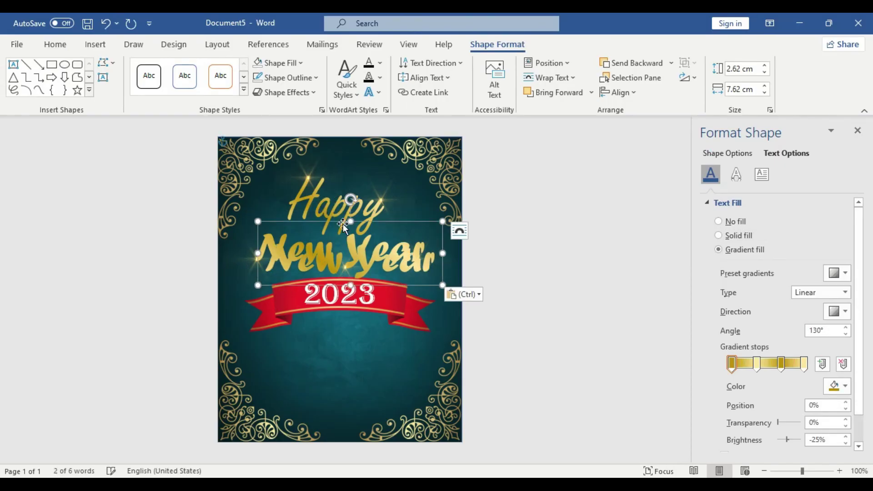
drag(337, 225, 327, 332)
click(323, 351)
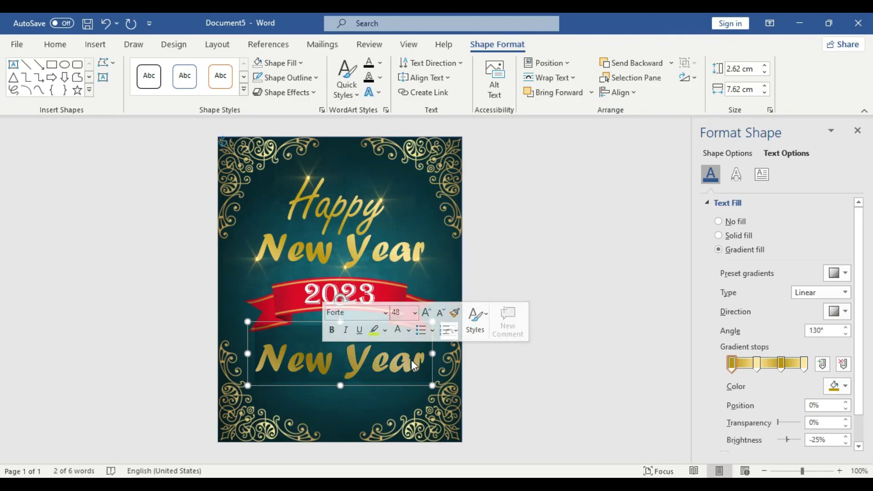
Step: Shrink the copied text to 14 pt and fetch the greeting sentence from Notepad
click(386, 313)
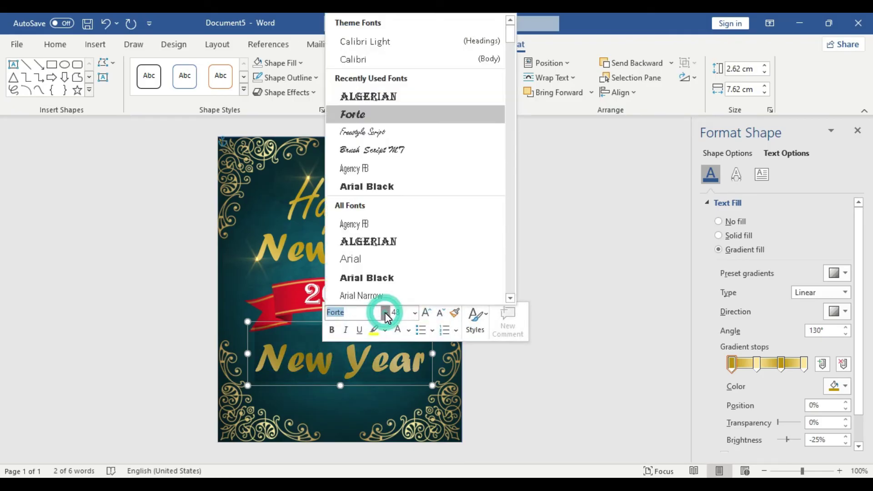
click(415, 314)
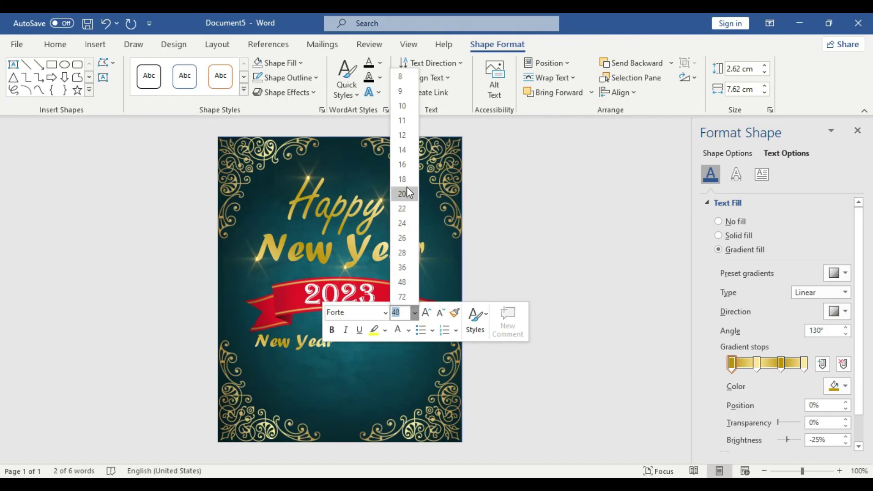
click(407, 154)
click(386, 314)
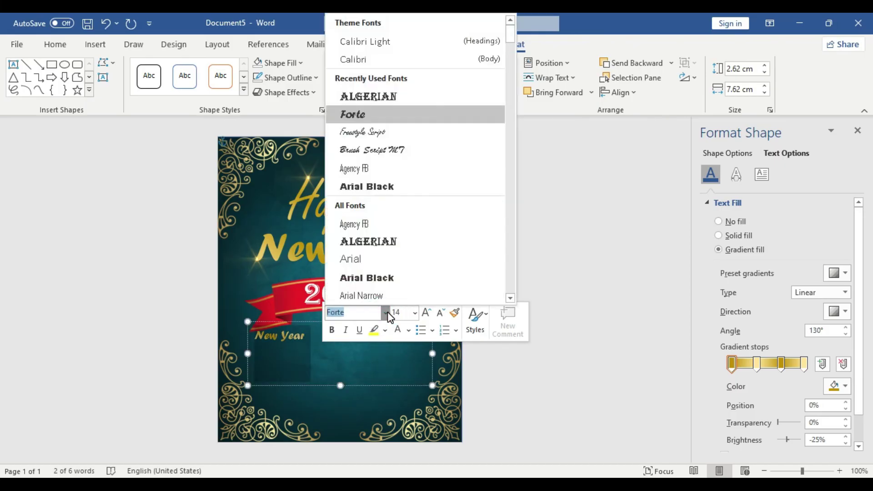
click(415, 313)
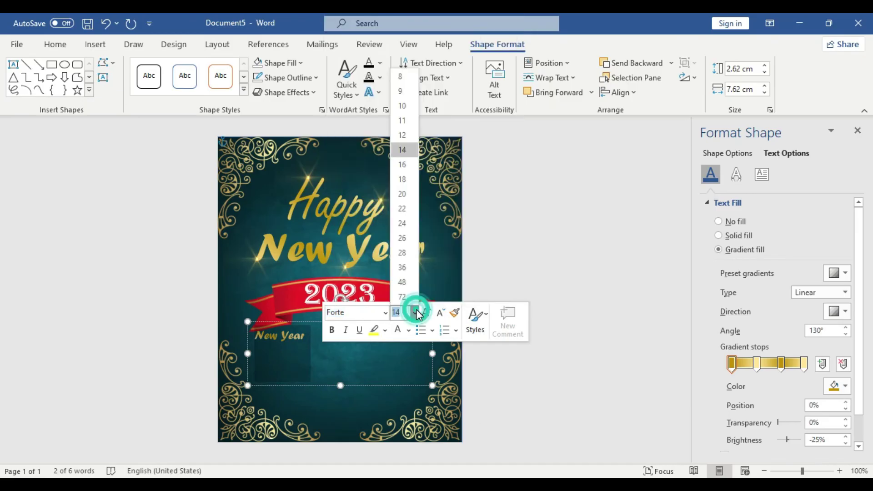
key(alt+Tab)
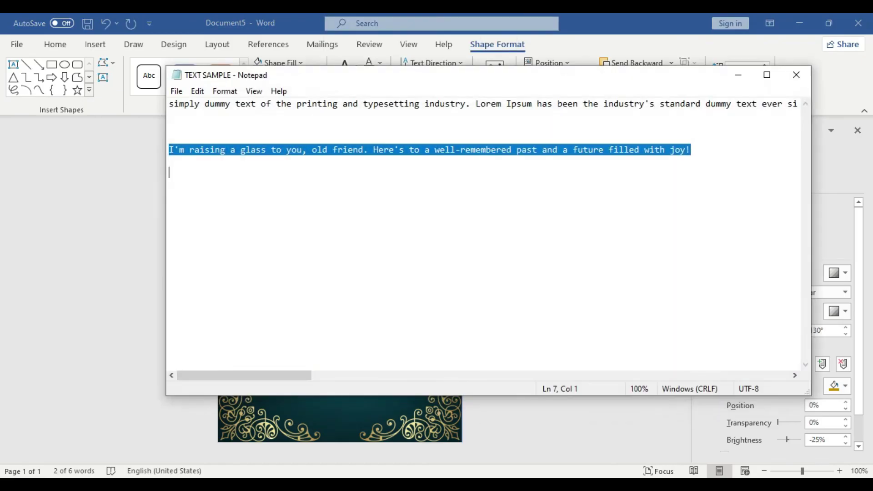
click(738, 75)
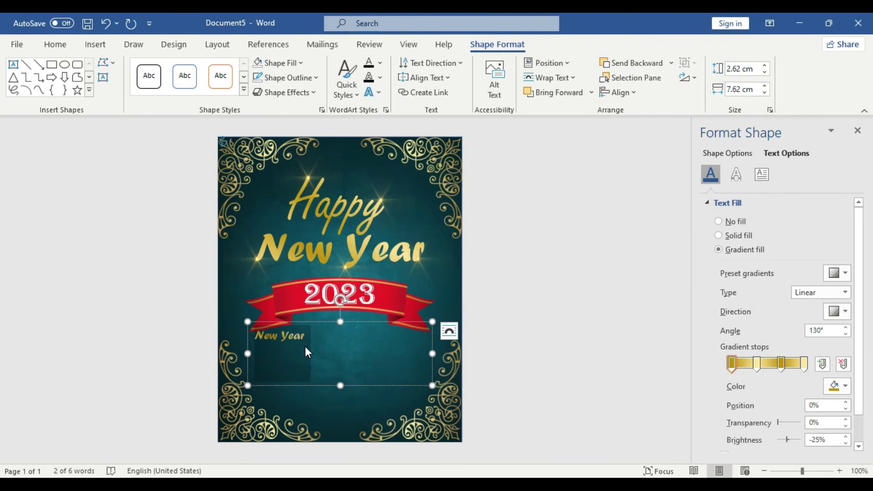
Step: Paste the greeting sentence into the box and make it white, 11 pt
key(ctrl+v)
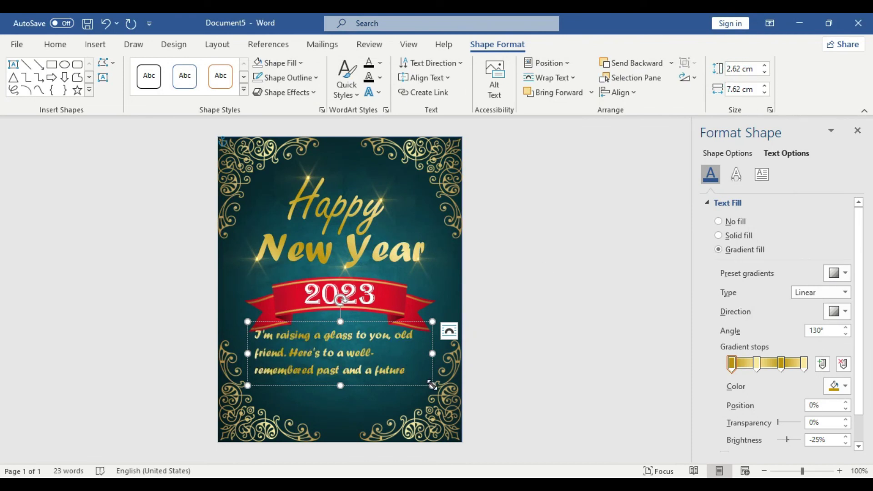
drag(351, 386, 254, 328)
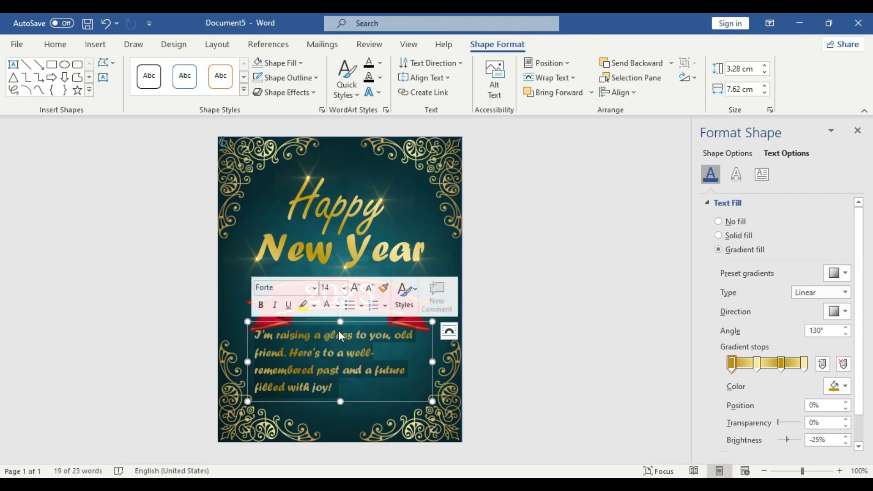
click(326, 306)
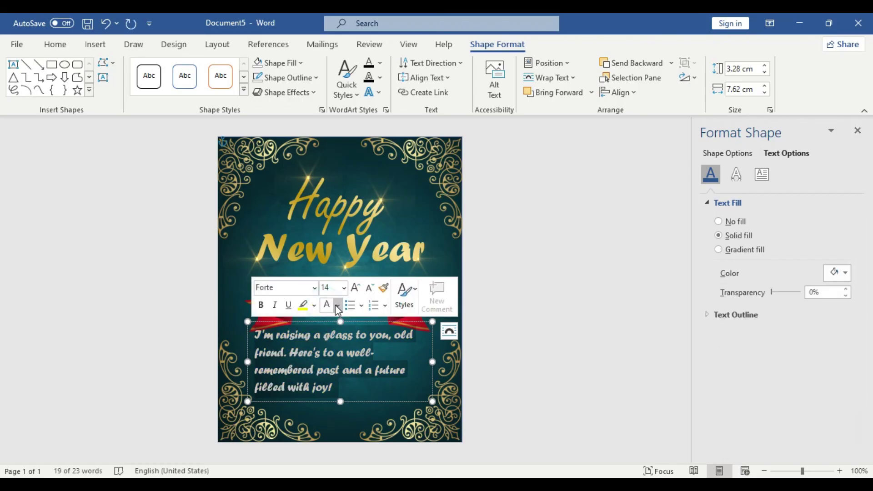
click(343, 288)
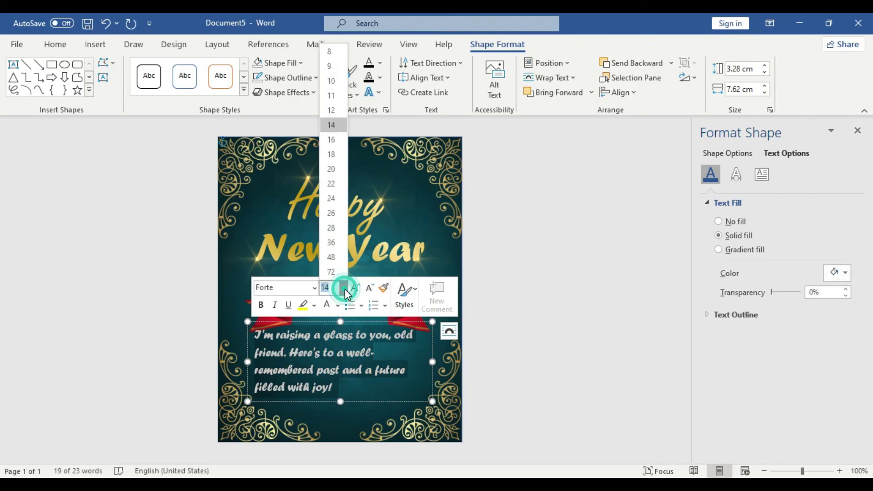
click(336, 97)
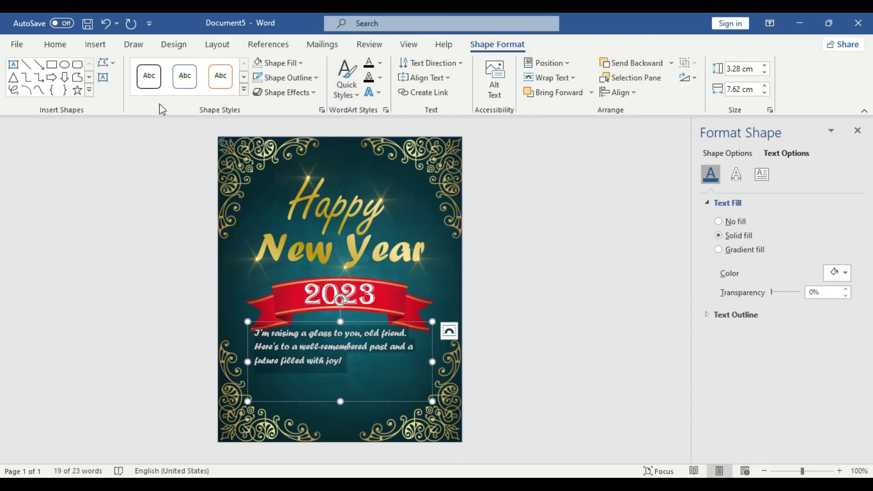
Step: Centre the greeting, fit the box height and move it further down the card
click(57, 45)
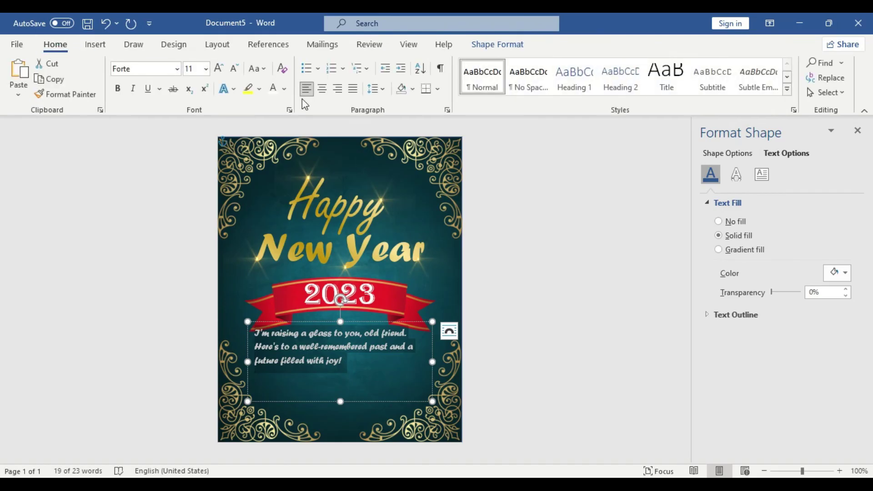
click(322, 89)
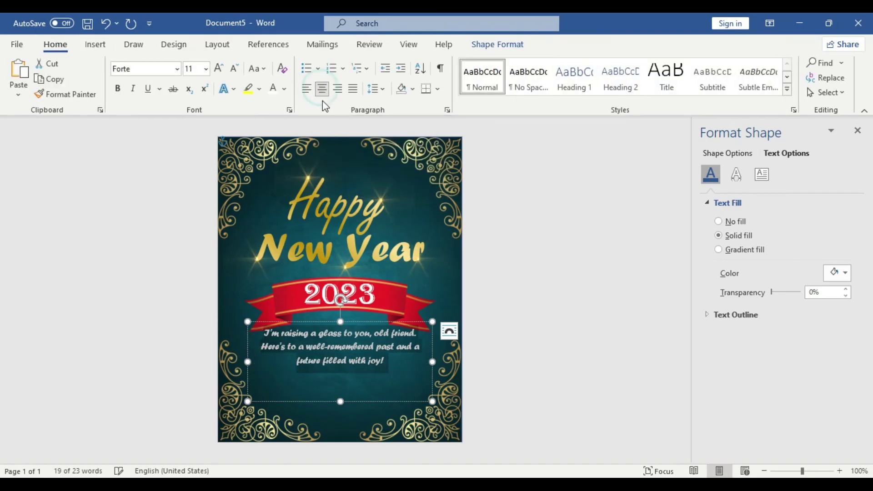
drag(341, 403, 345, 369)
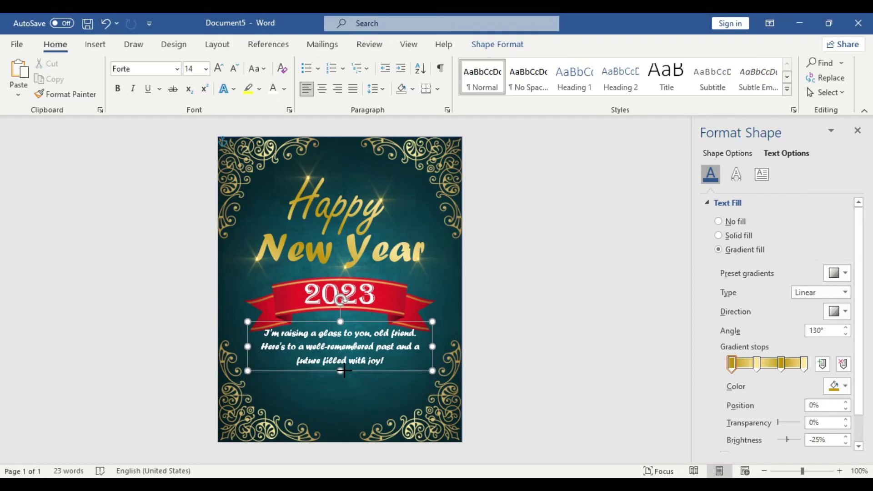
click(355, 322)
drag(355, 325, 354, 348)
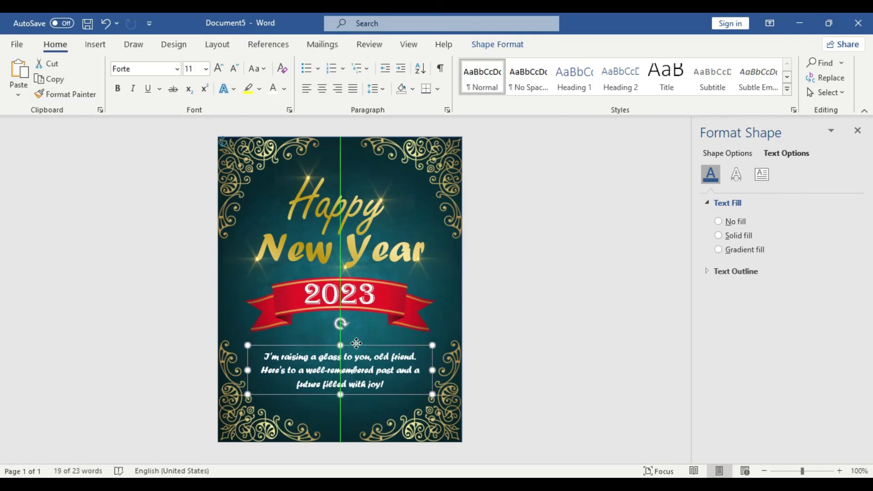
click(562, 317)
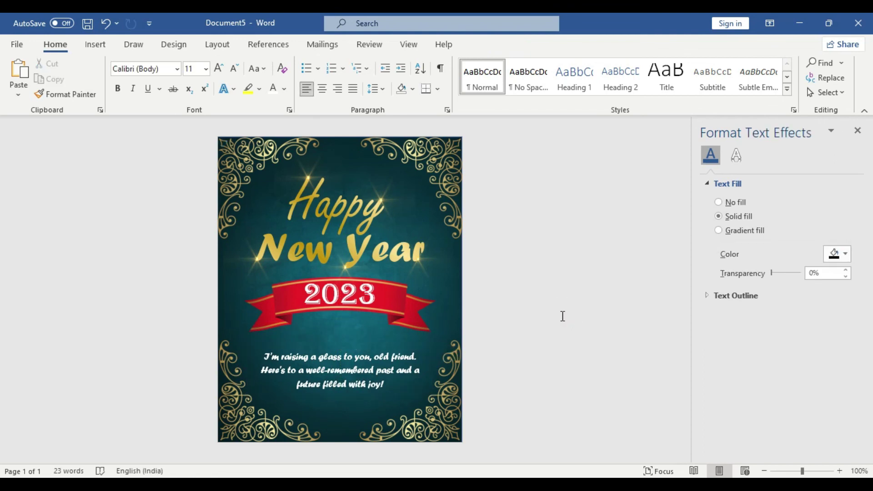